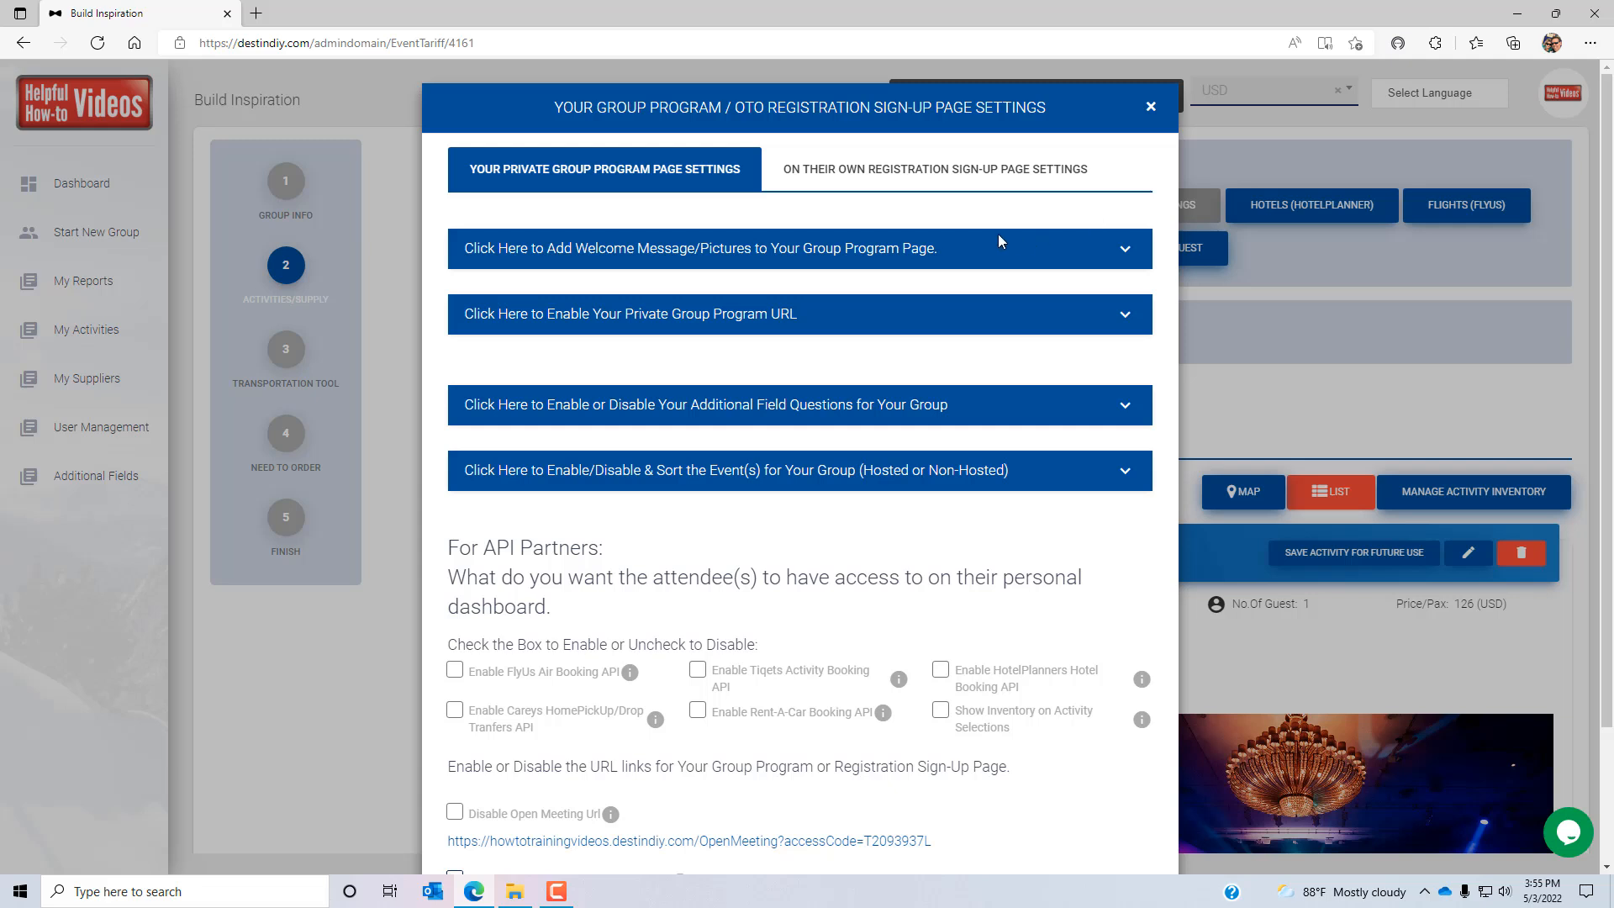
In the On Their Own registration sign-up page settings, enable all five additional field questions covering golf sizes and the celebration dinner
click(878, 174)
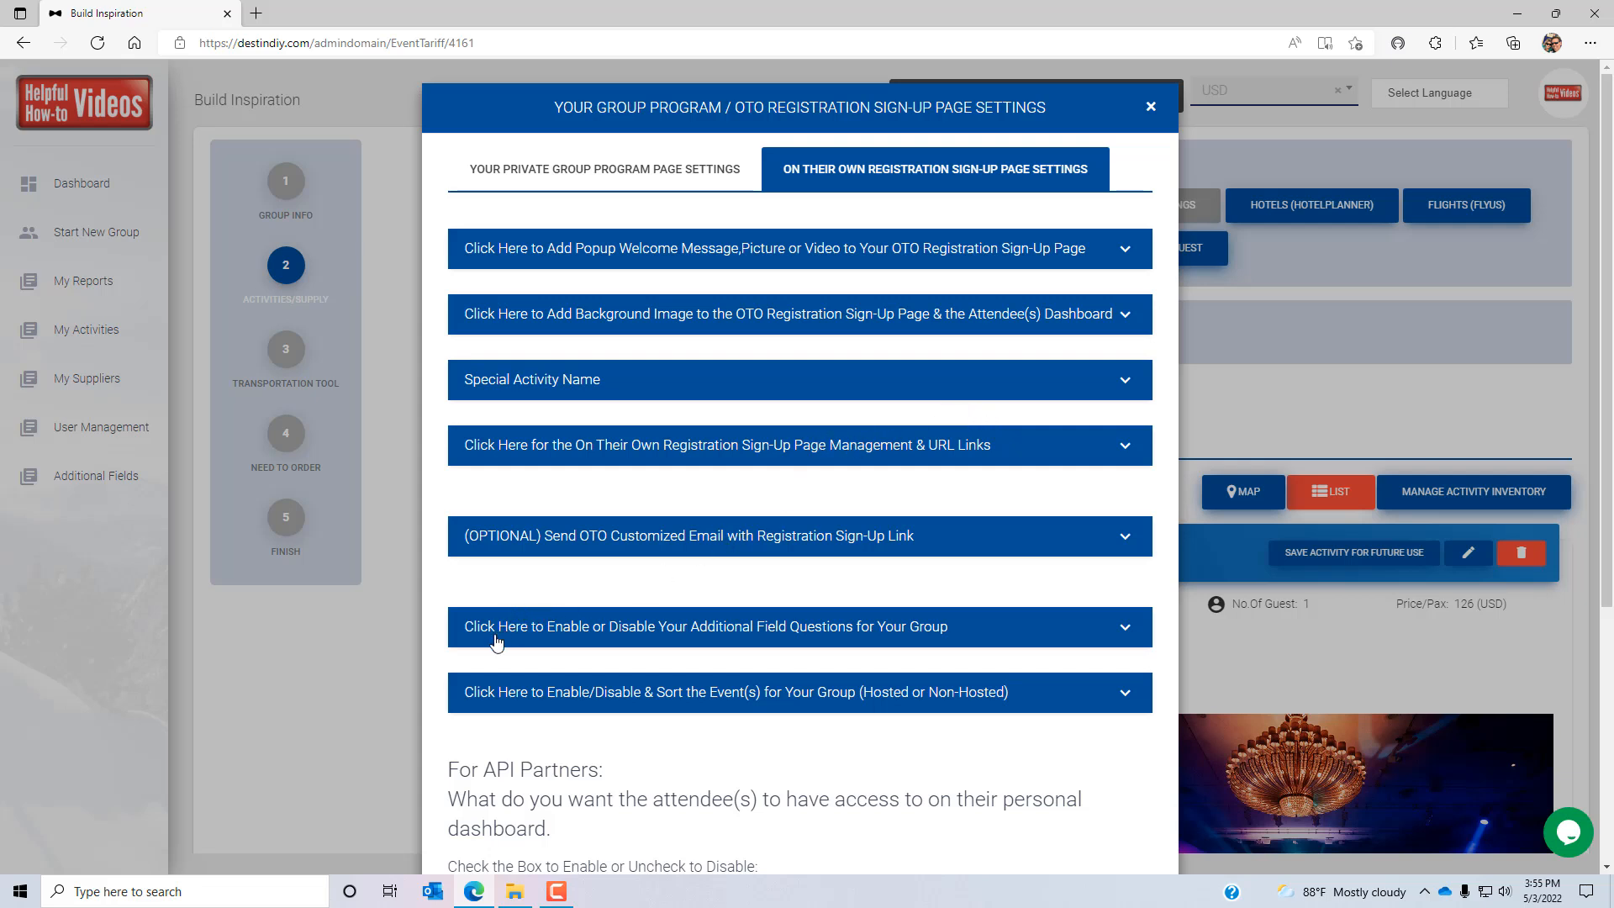
click(672, 636)
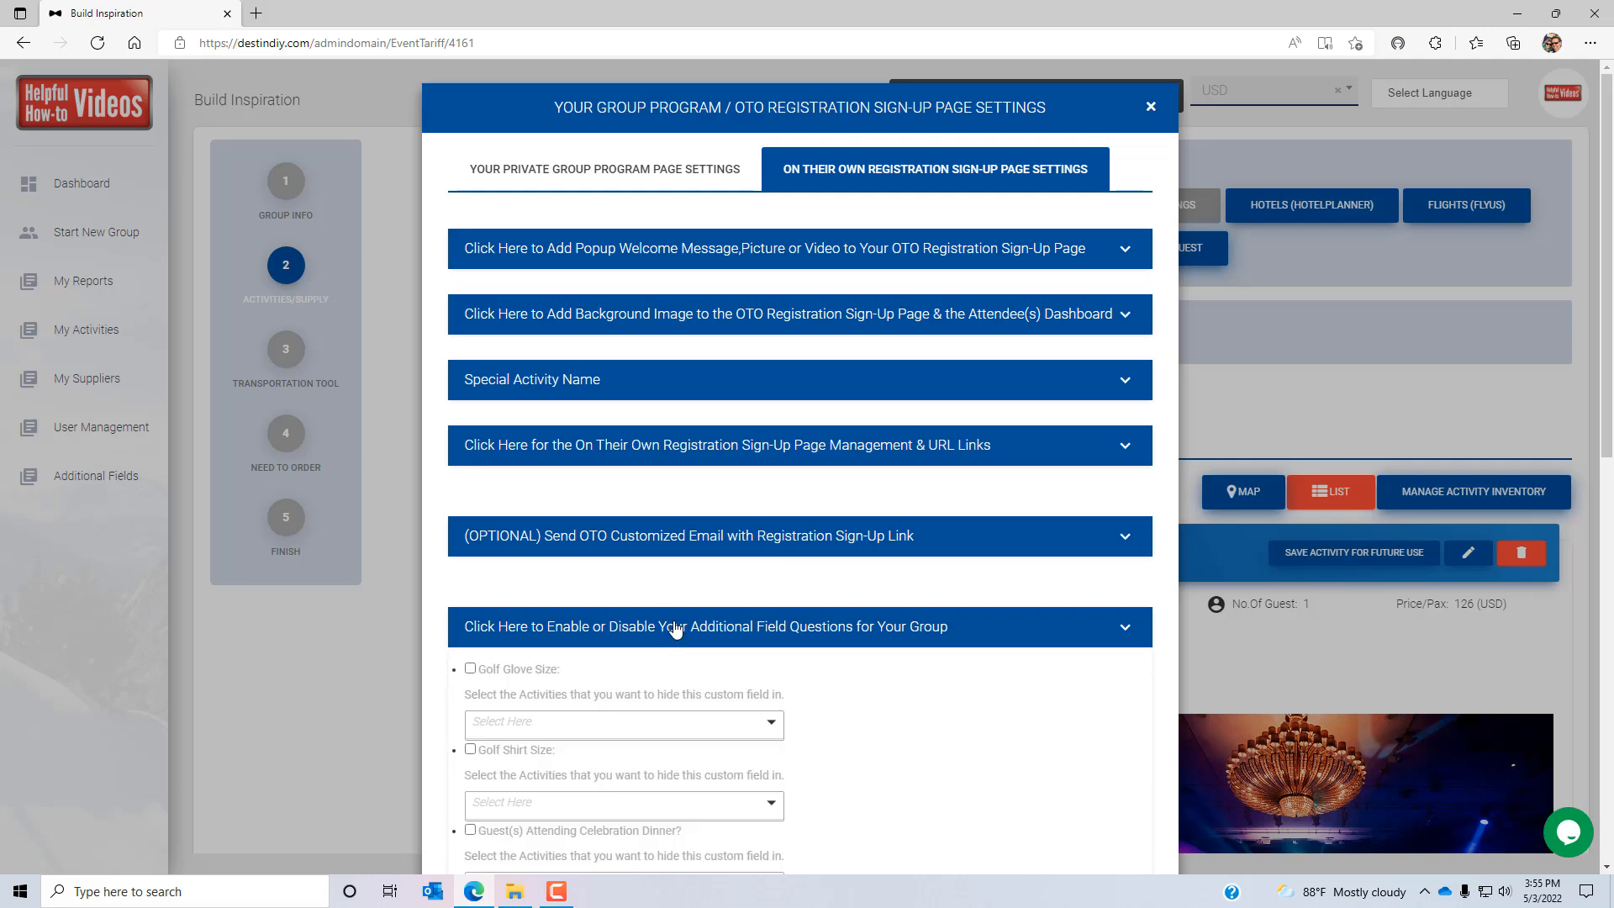
scroll(677, 626, down, 5)
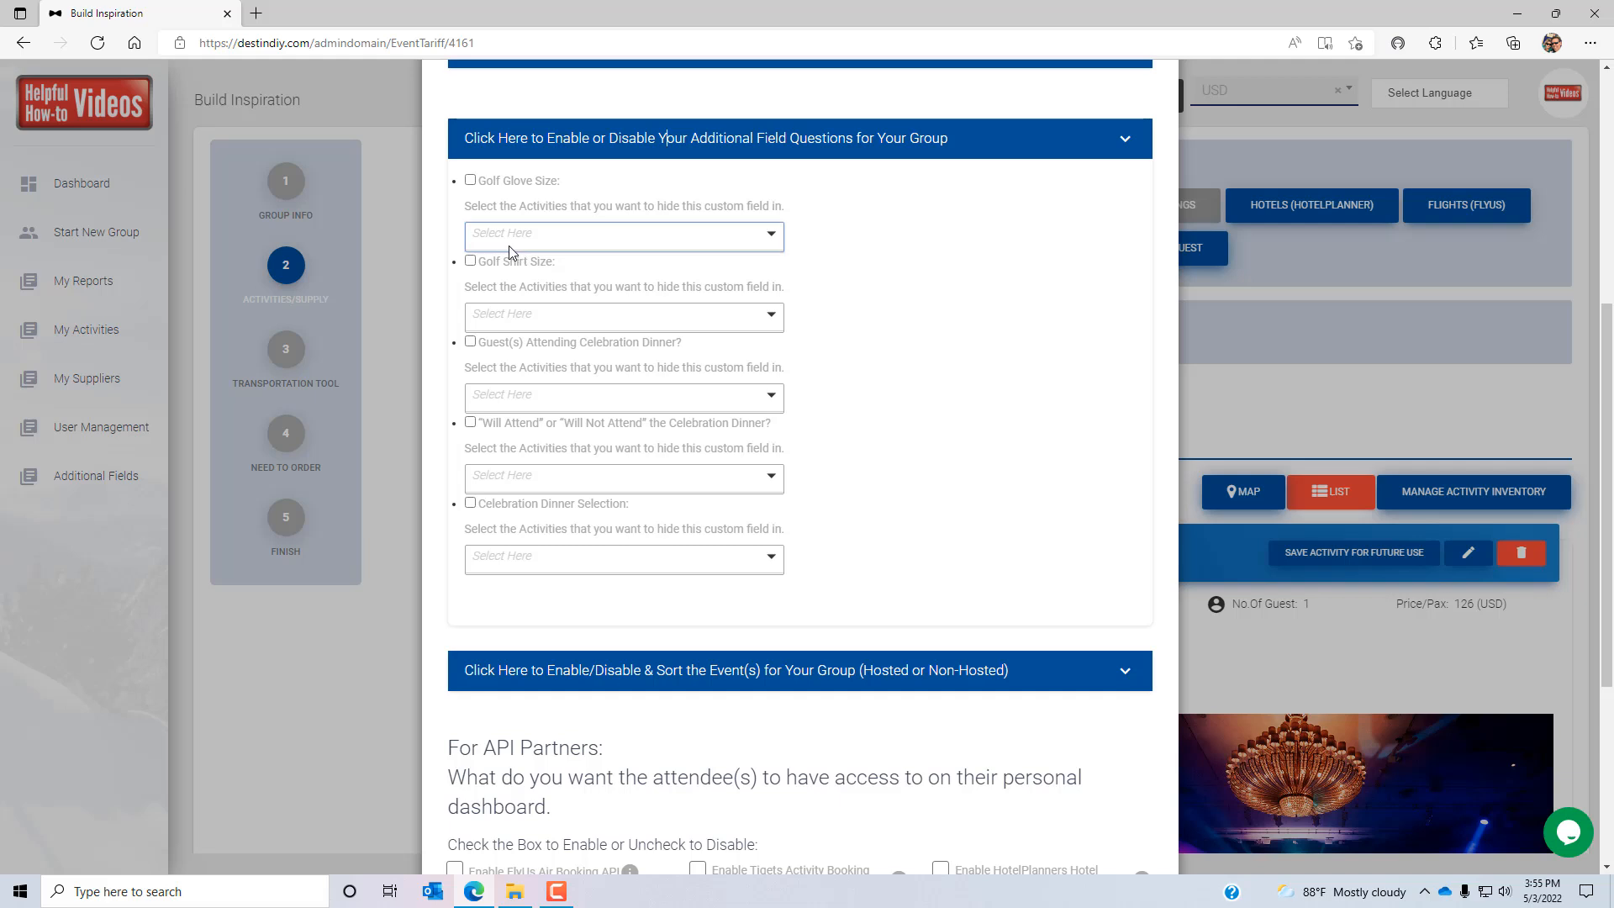
click(471, 181)
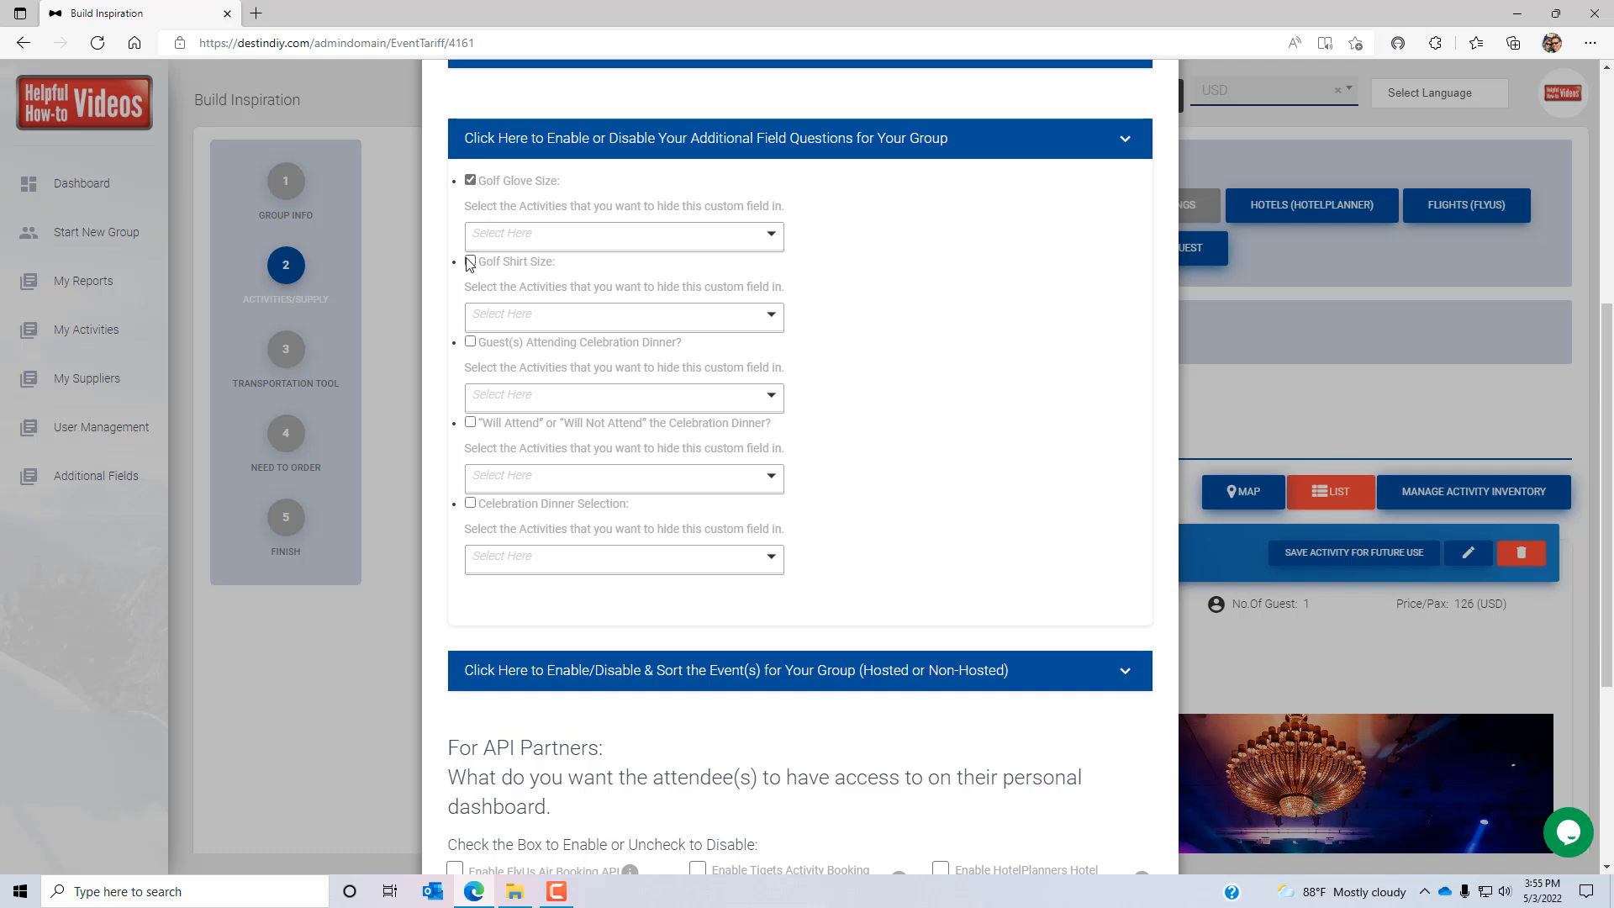
click(470, 262)
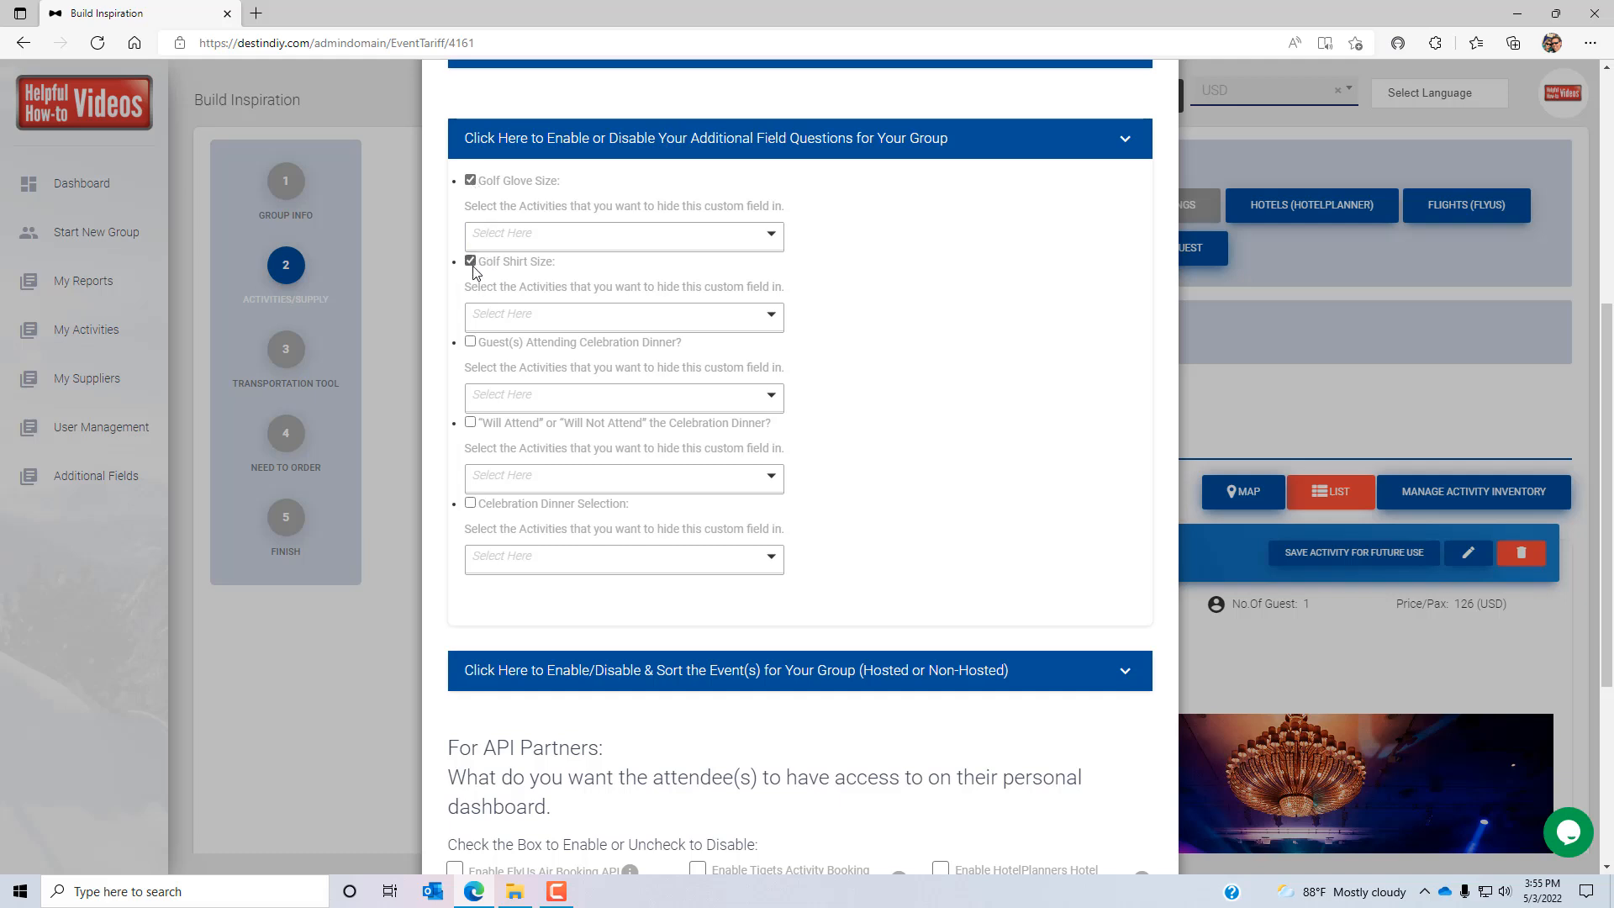
click(471, 343)
click(470, 423)
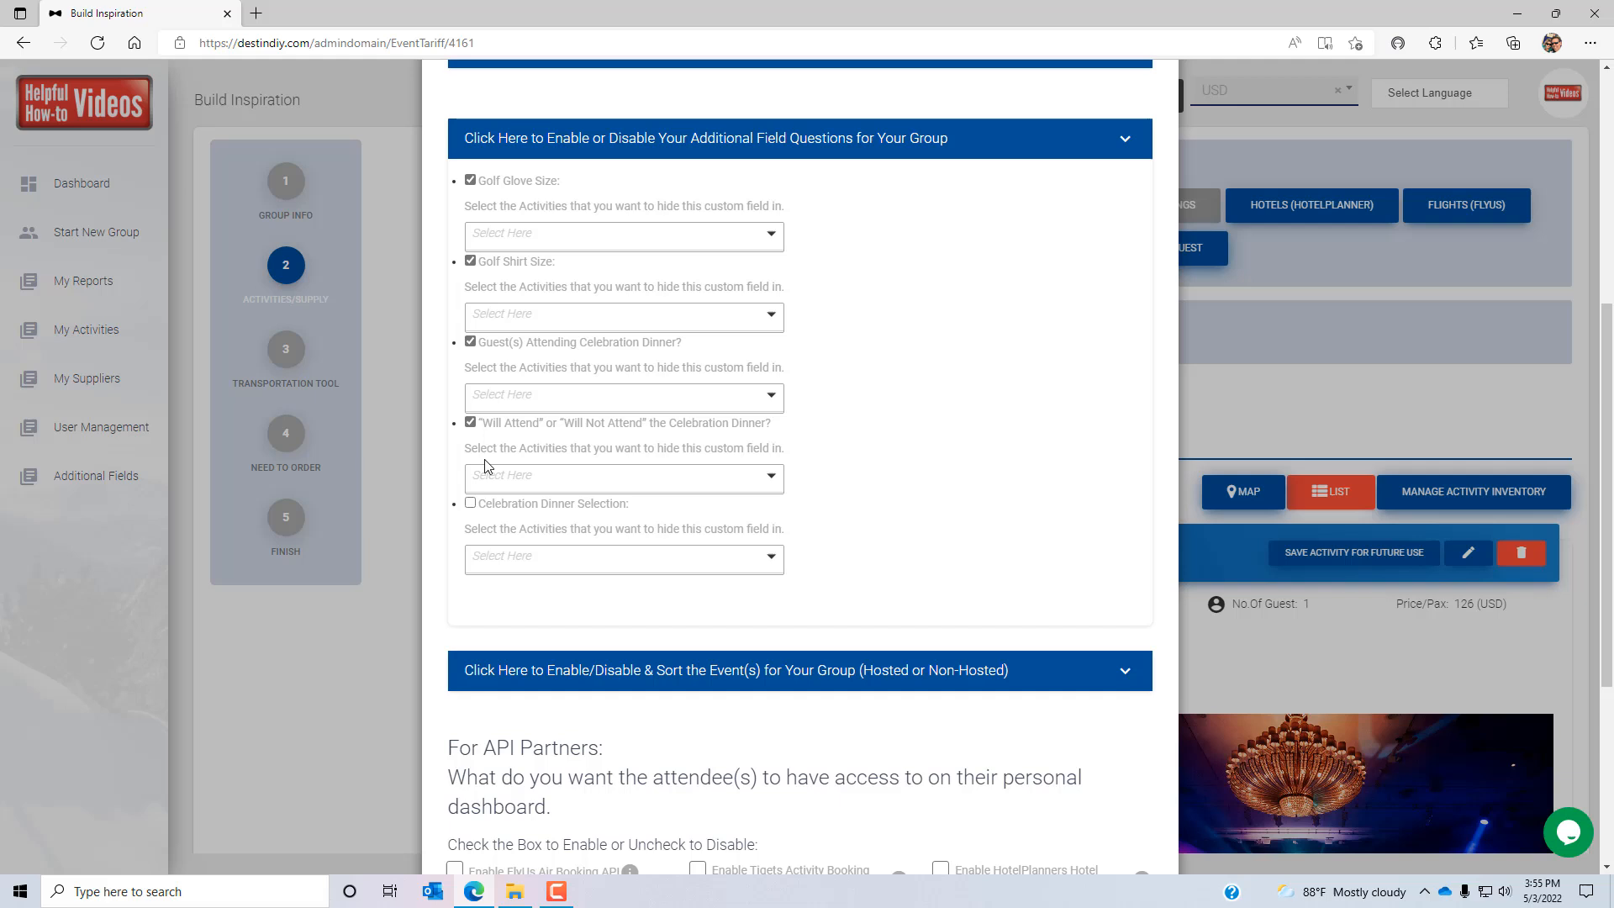
click(470, 504)
Order the questions as Celebration Dinner Selection, Will Attend or Will Not Attend, Guest(s) Attending, Golf Shirt Size, Golf Glove Size, and save the settings
drag(564, 511, 566, 184)
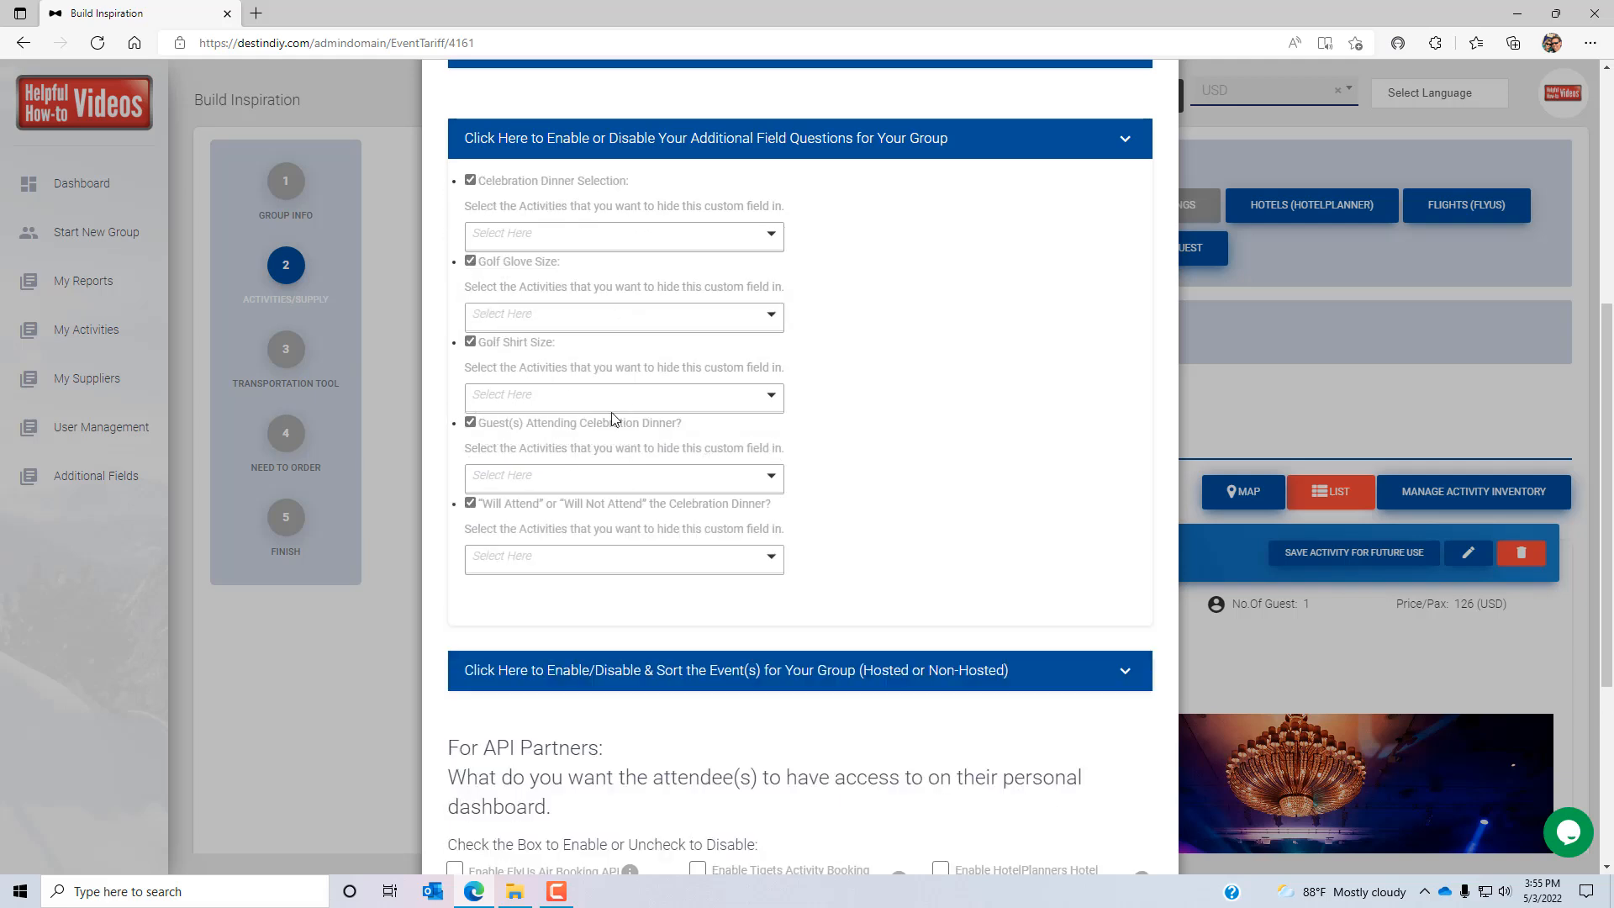
drag(577, 510, 579, 263)
drag(594, 194, 595, 278)
drag(606, 521, 603, 313)
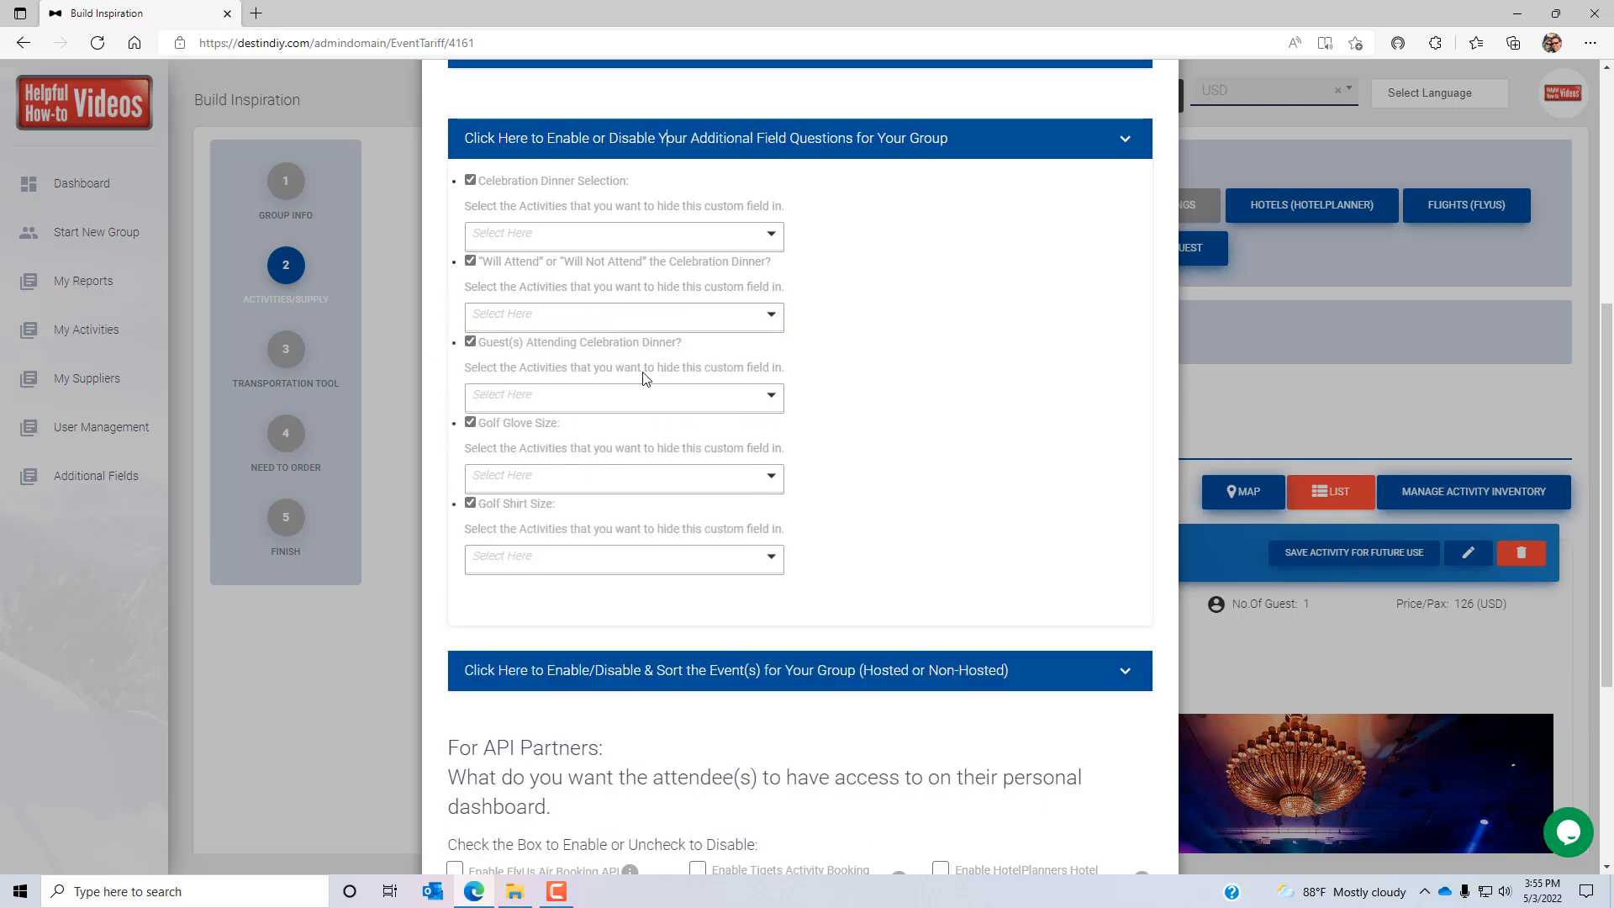
drag(548, 528, 554, 448)
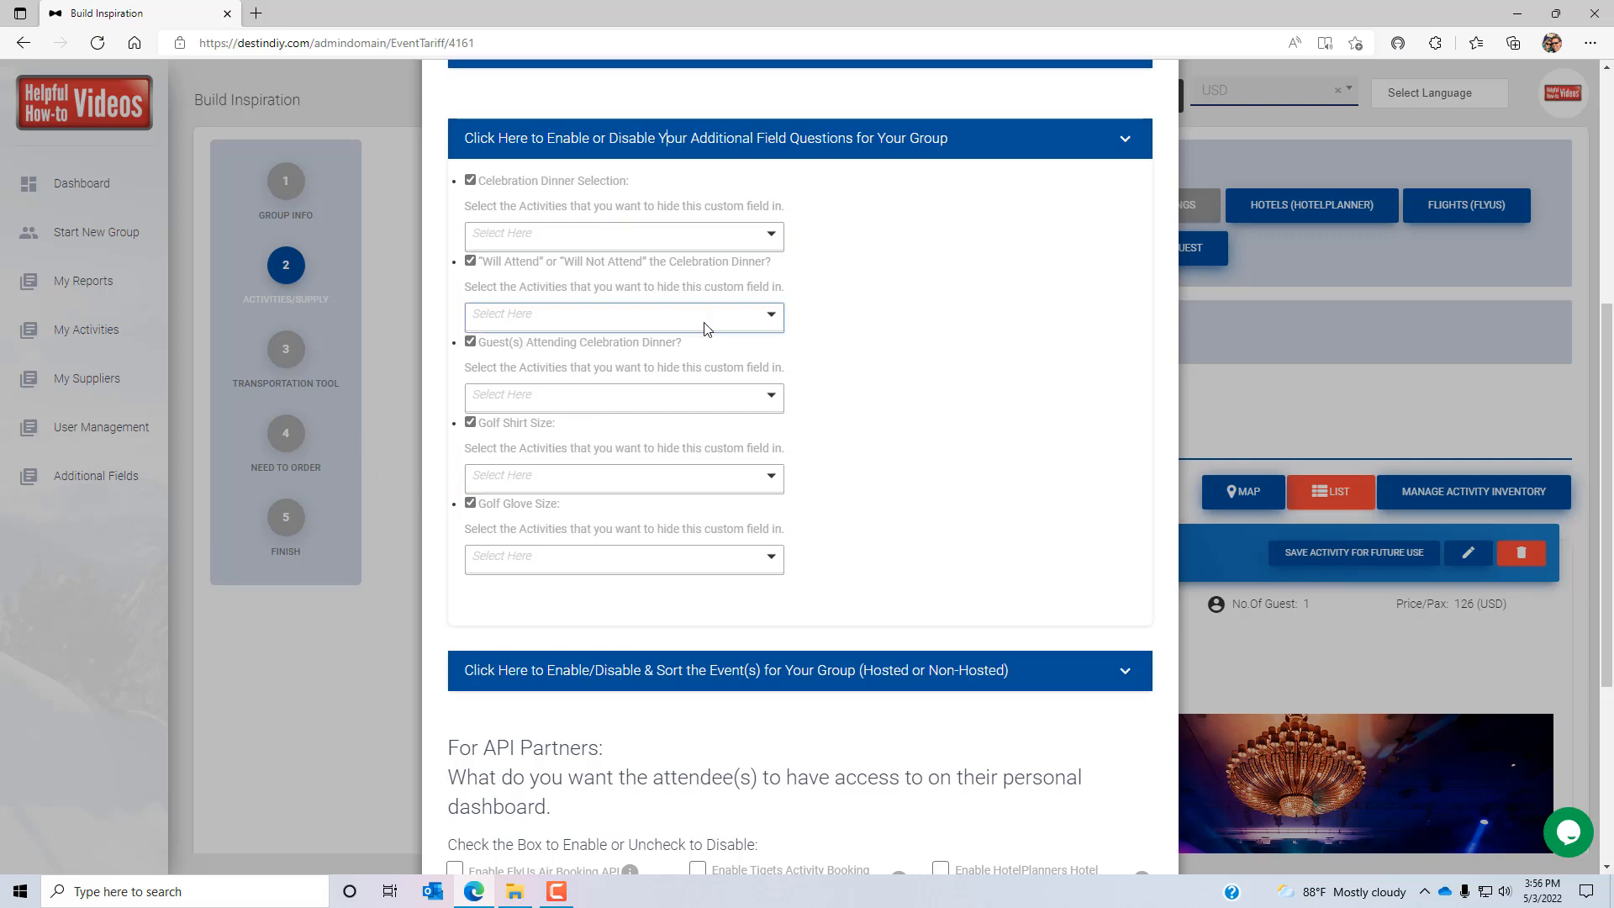
scroll(932, 579, down, 4)
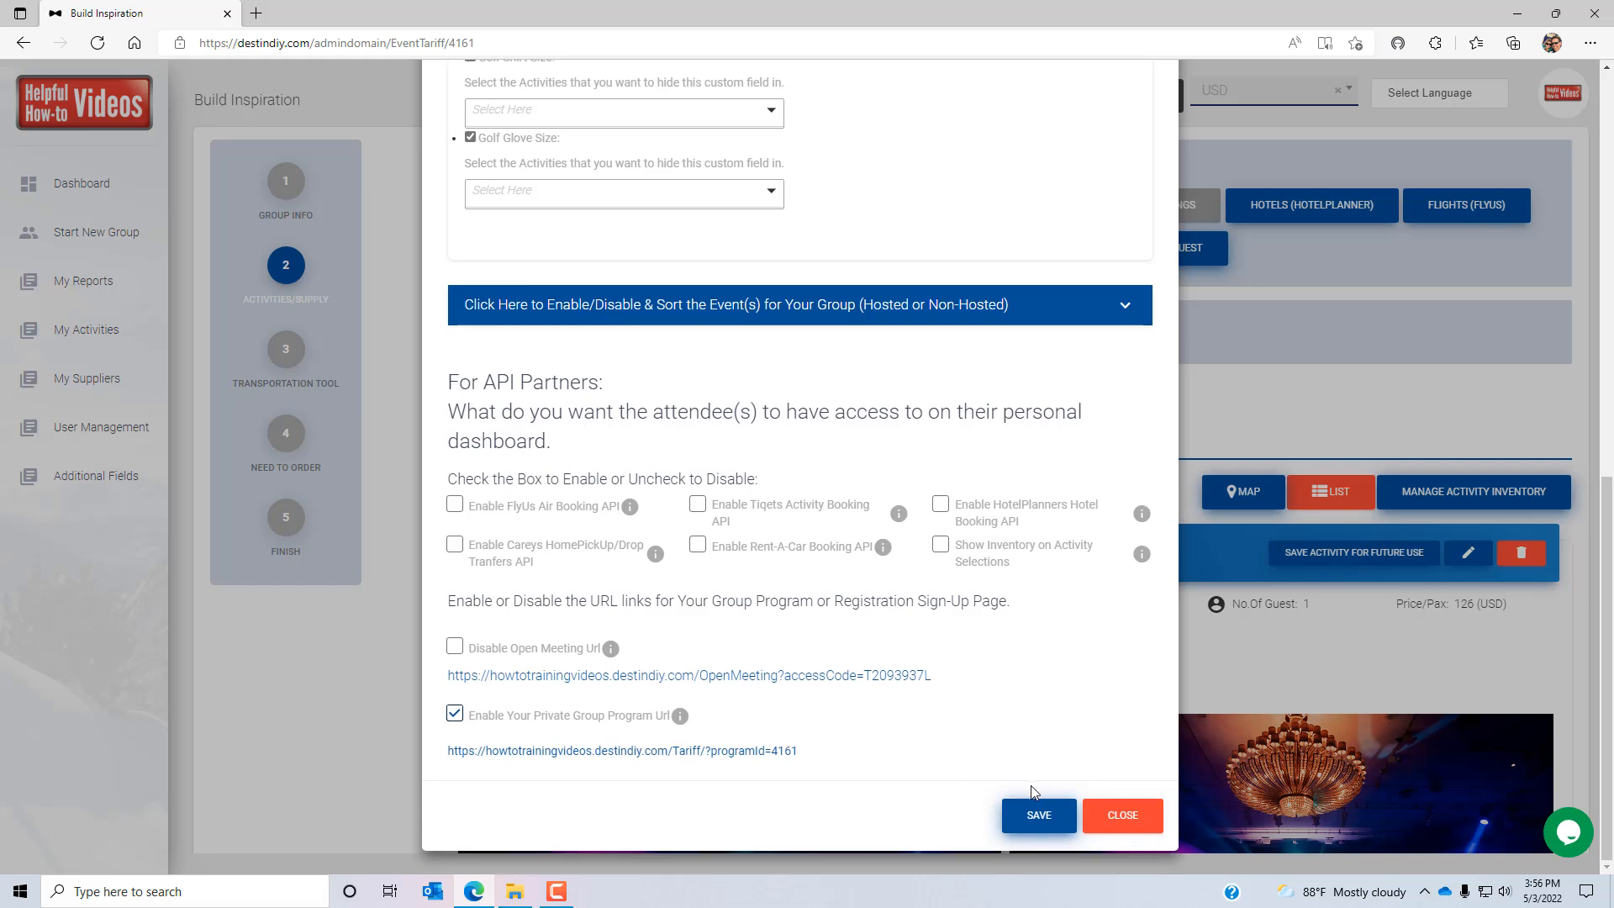
click(1040, 814)
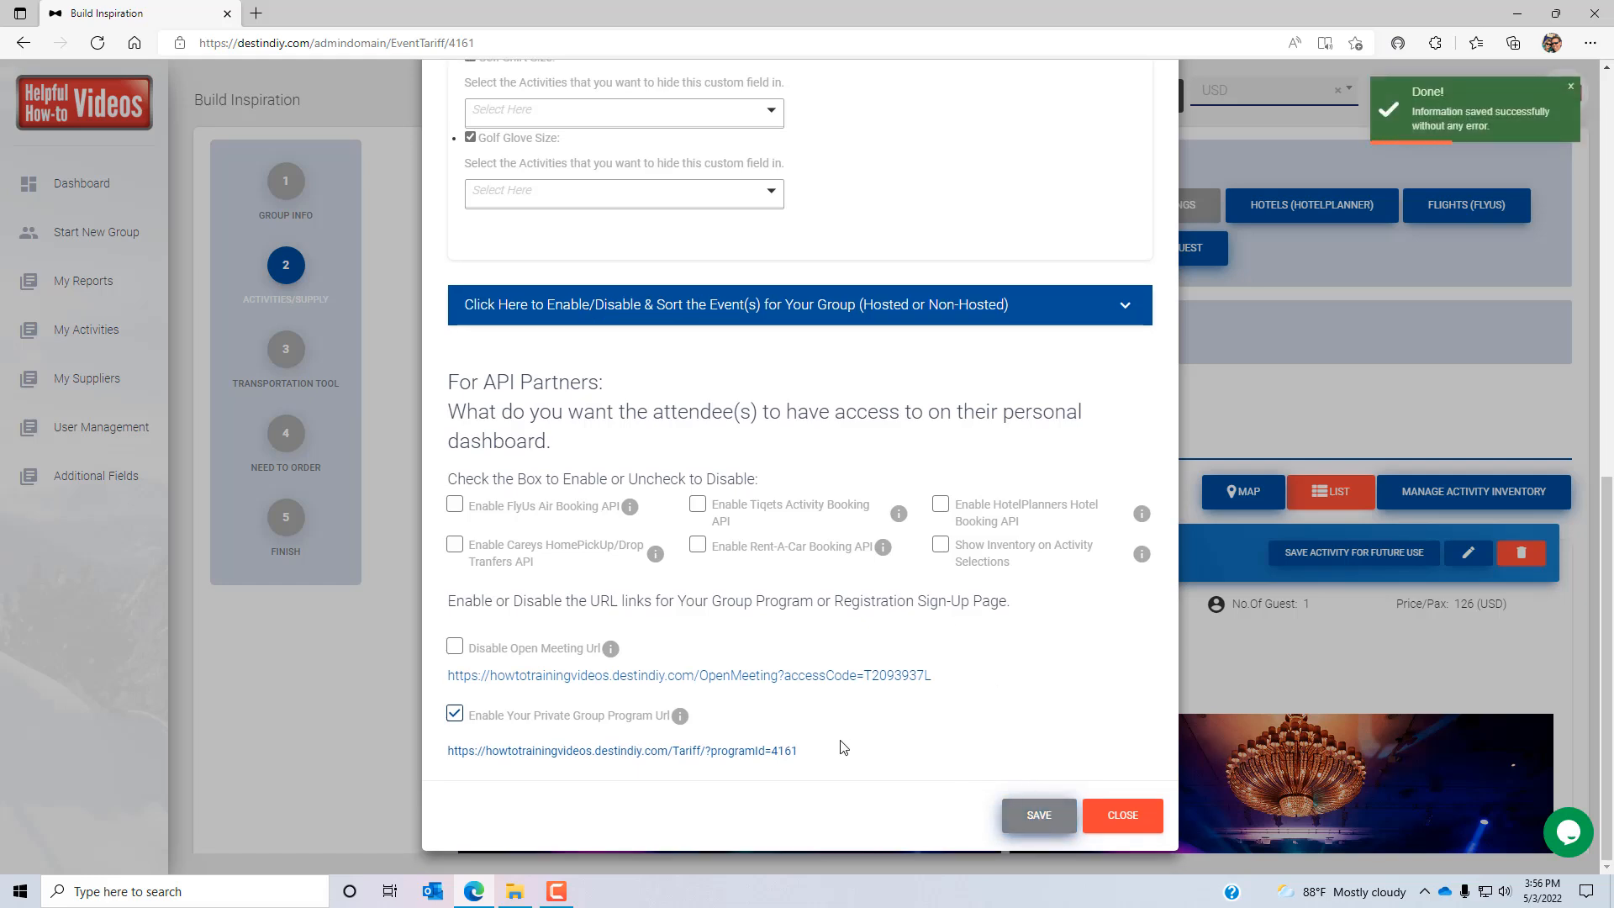
Open the open meeting URL in a new tab and examine the answer choices of the dinner and golf questions
right_click(699, 678)
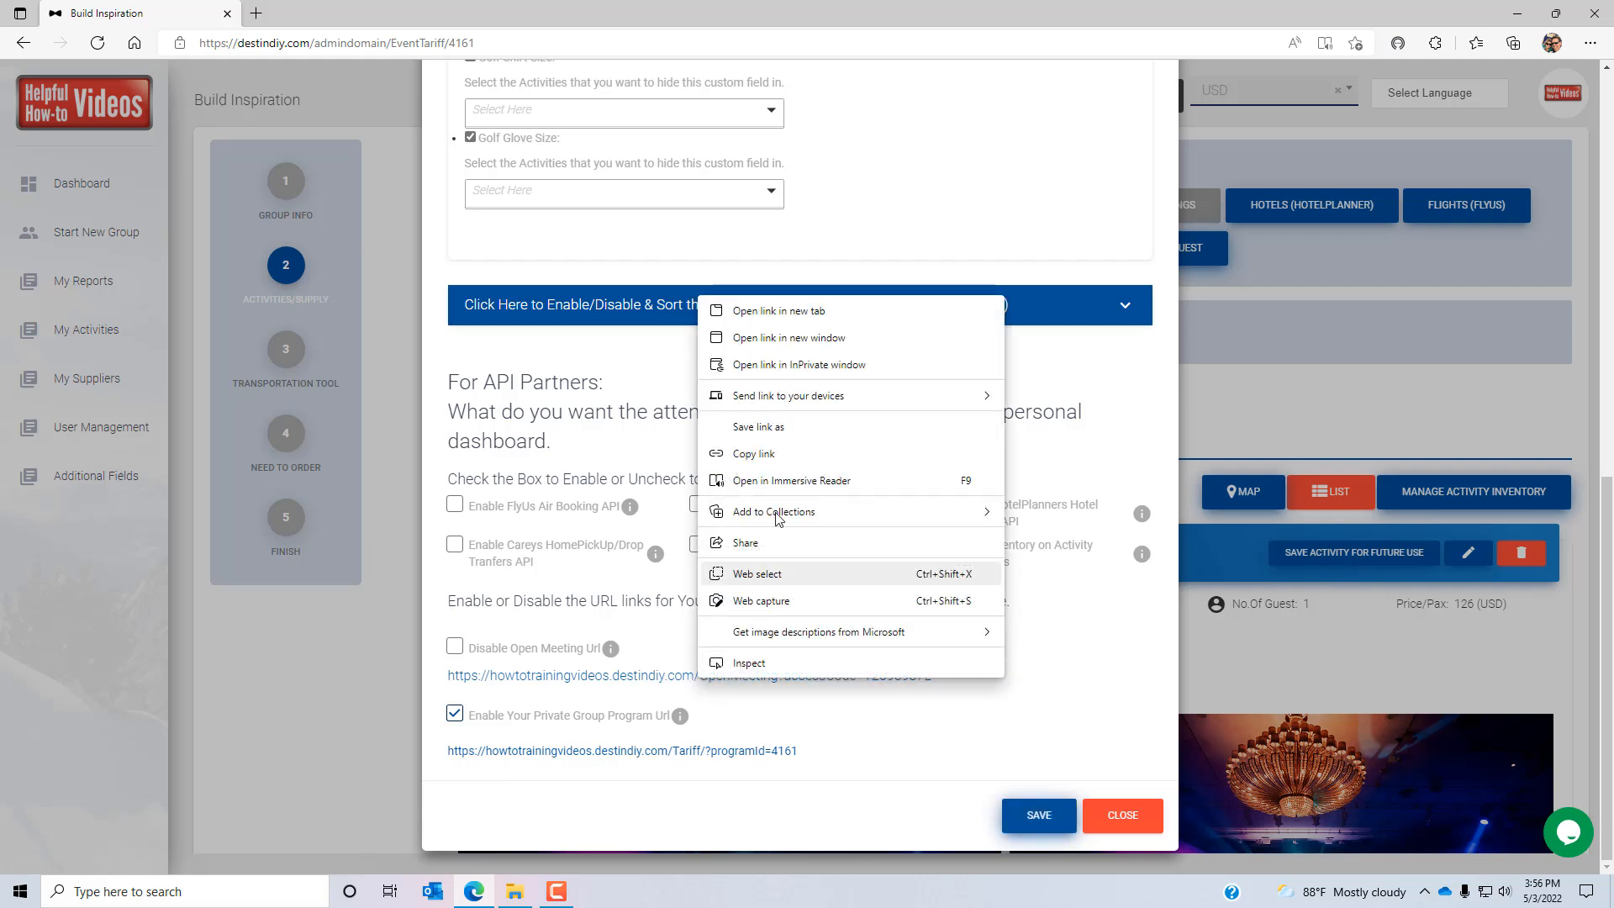
click(740, 311)
click(324, 21)
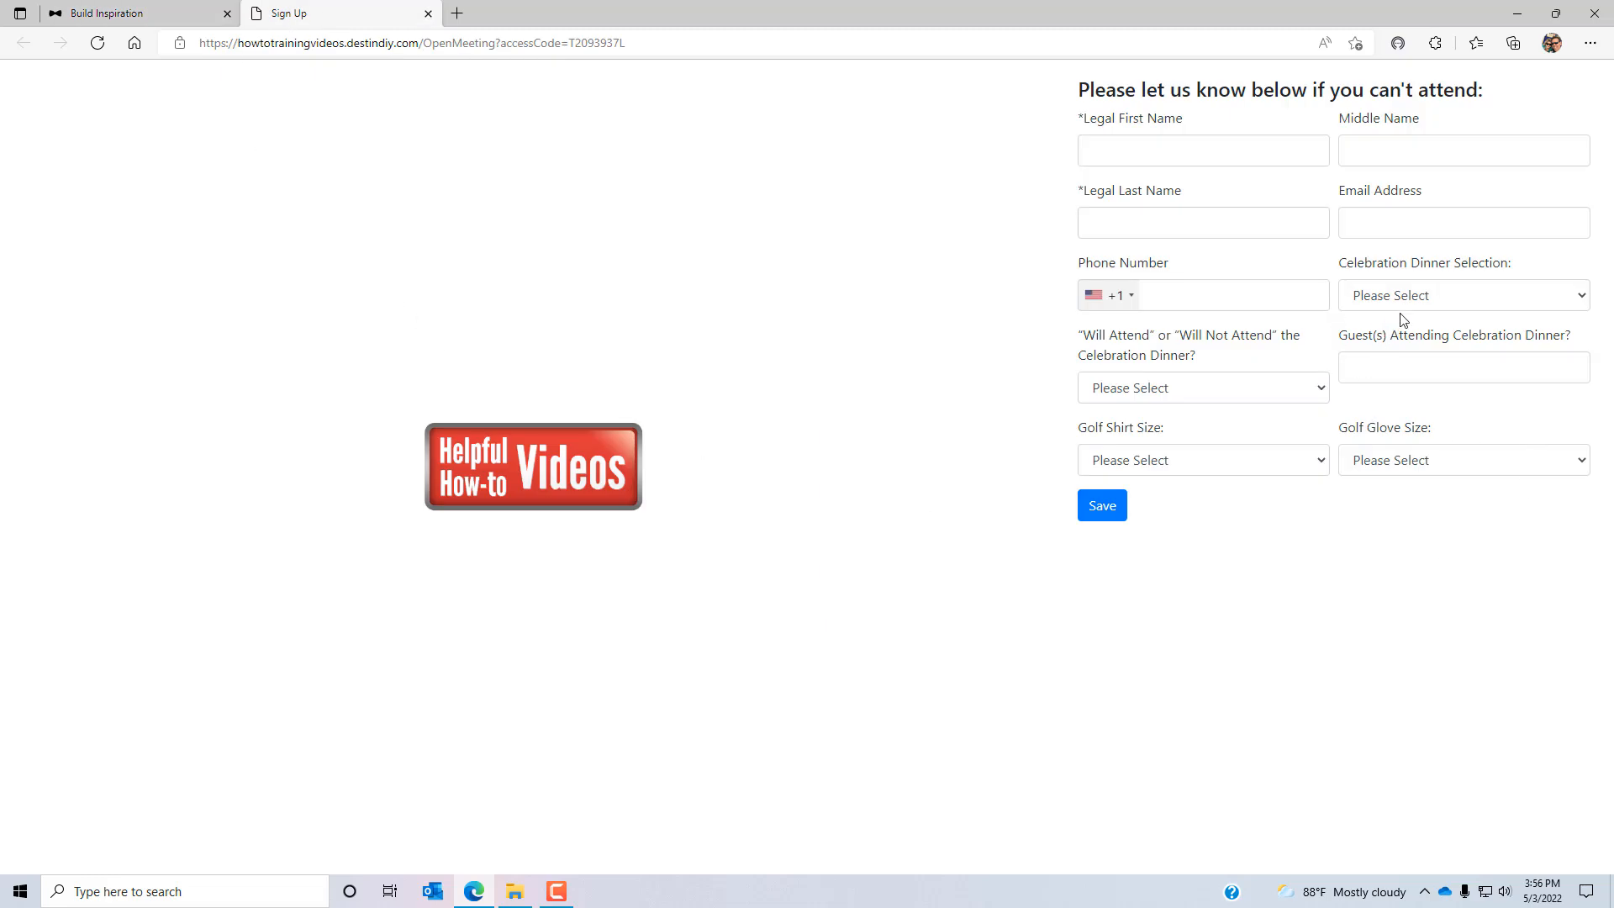
click(1463, 303)
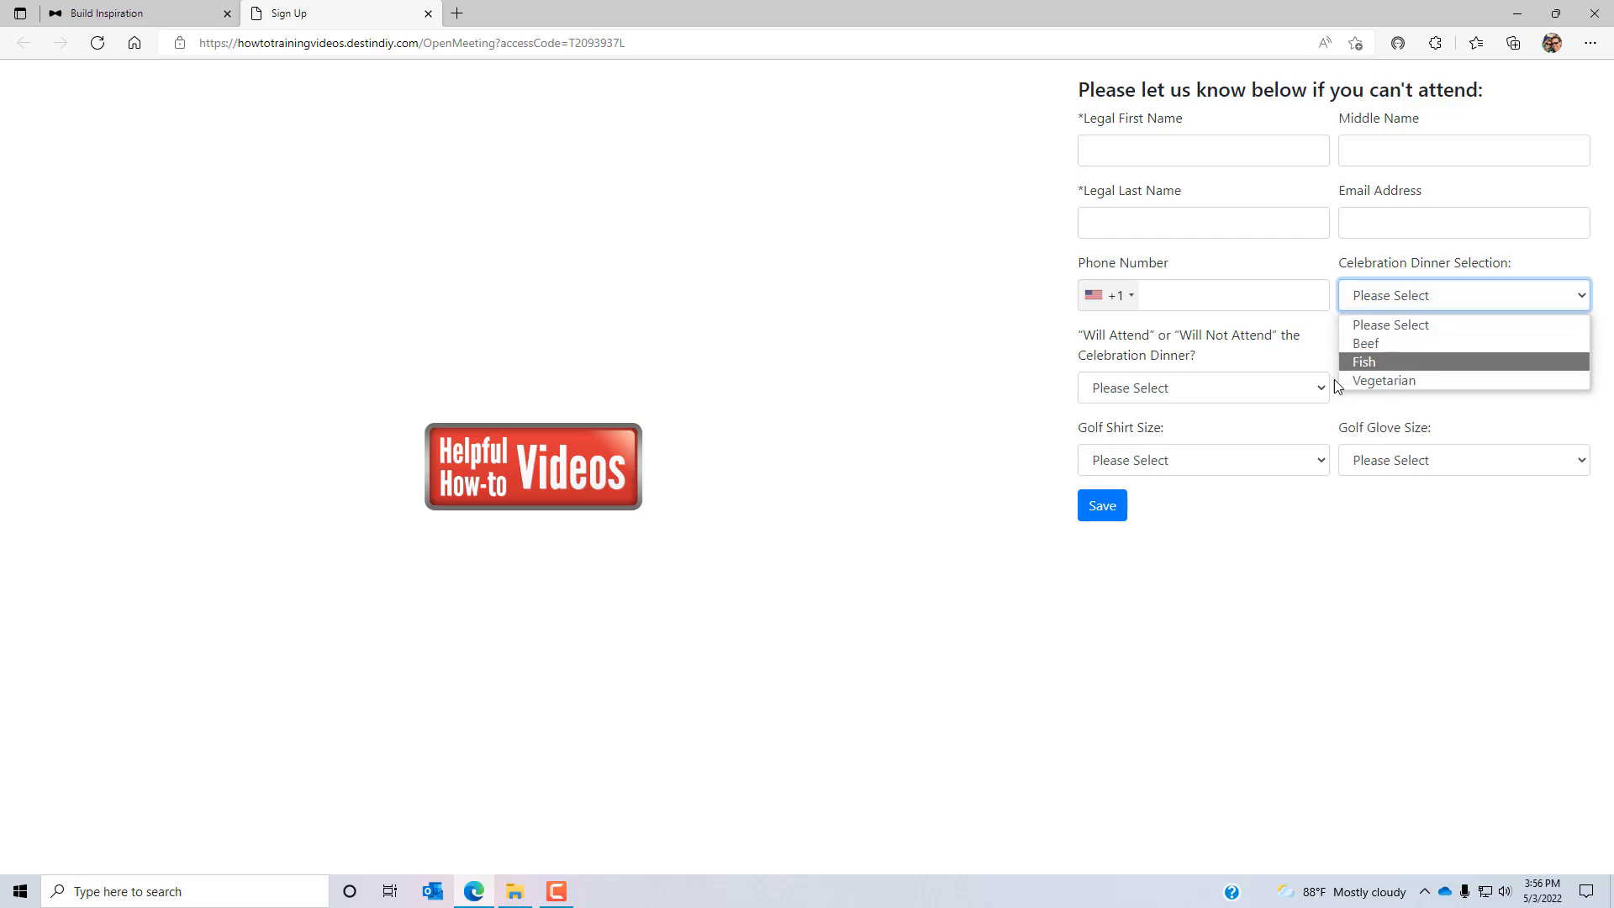
click(1247, 400)
click(1245, 395)
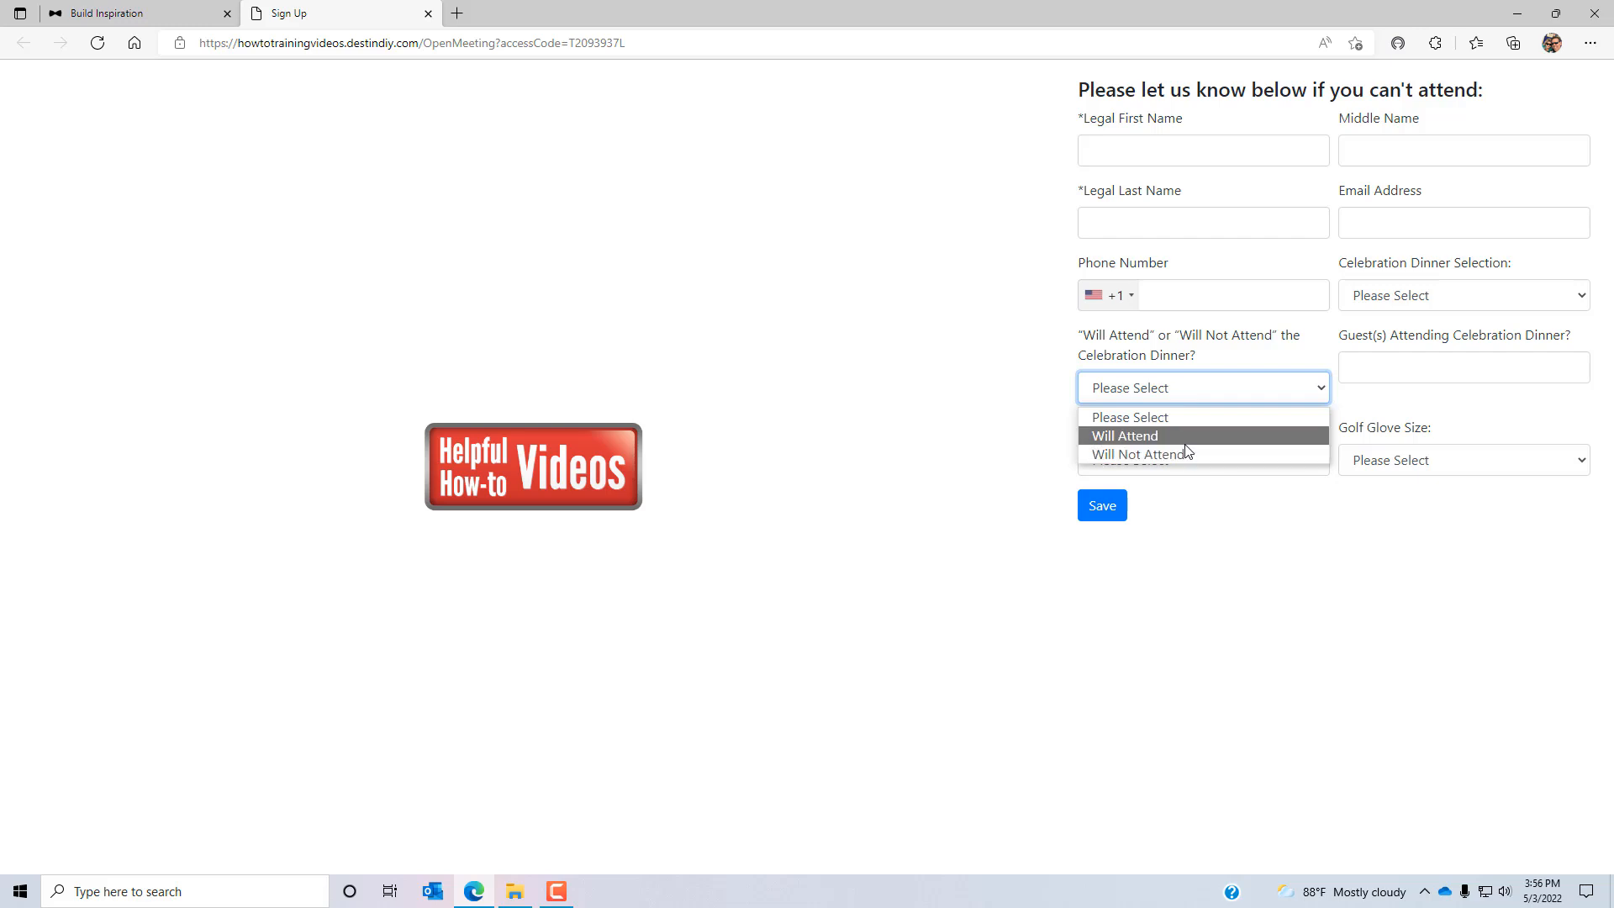
click(1404, 462)
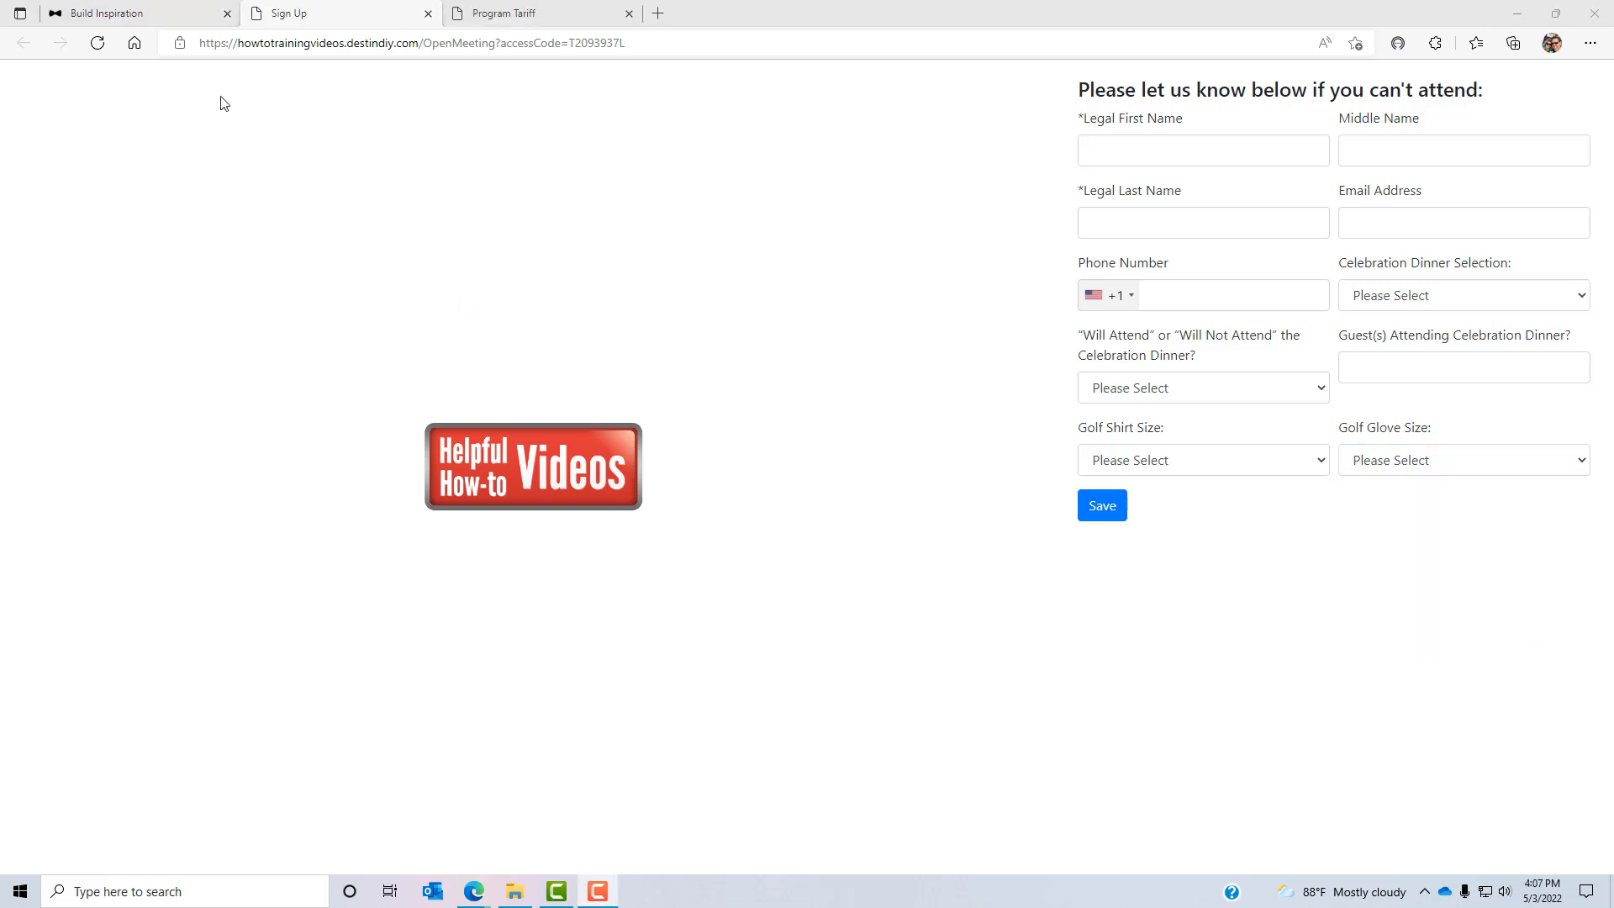
In the private group program page settings, hide Celebration Dinner Selection in Arrival Transportation Service and the Annual Golf Tournament
click(126, 13)
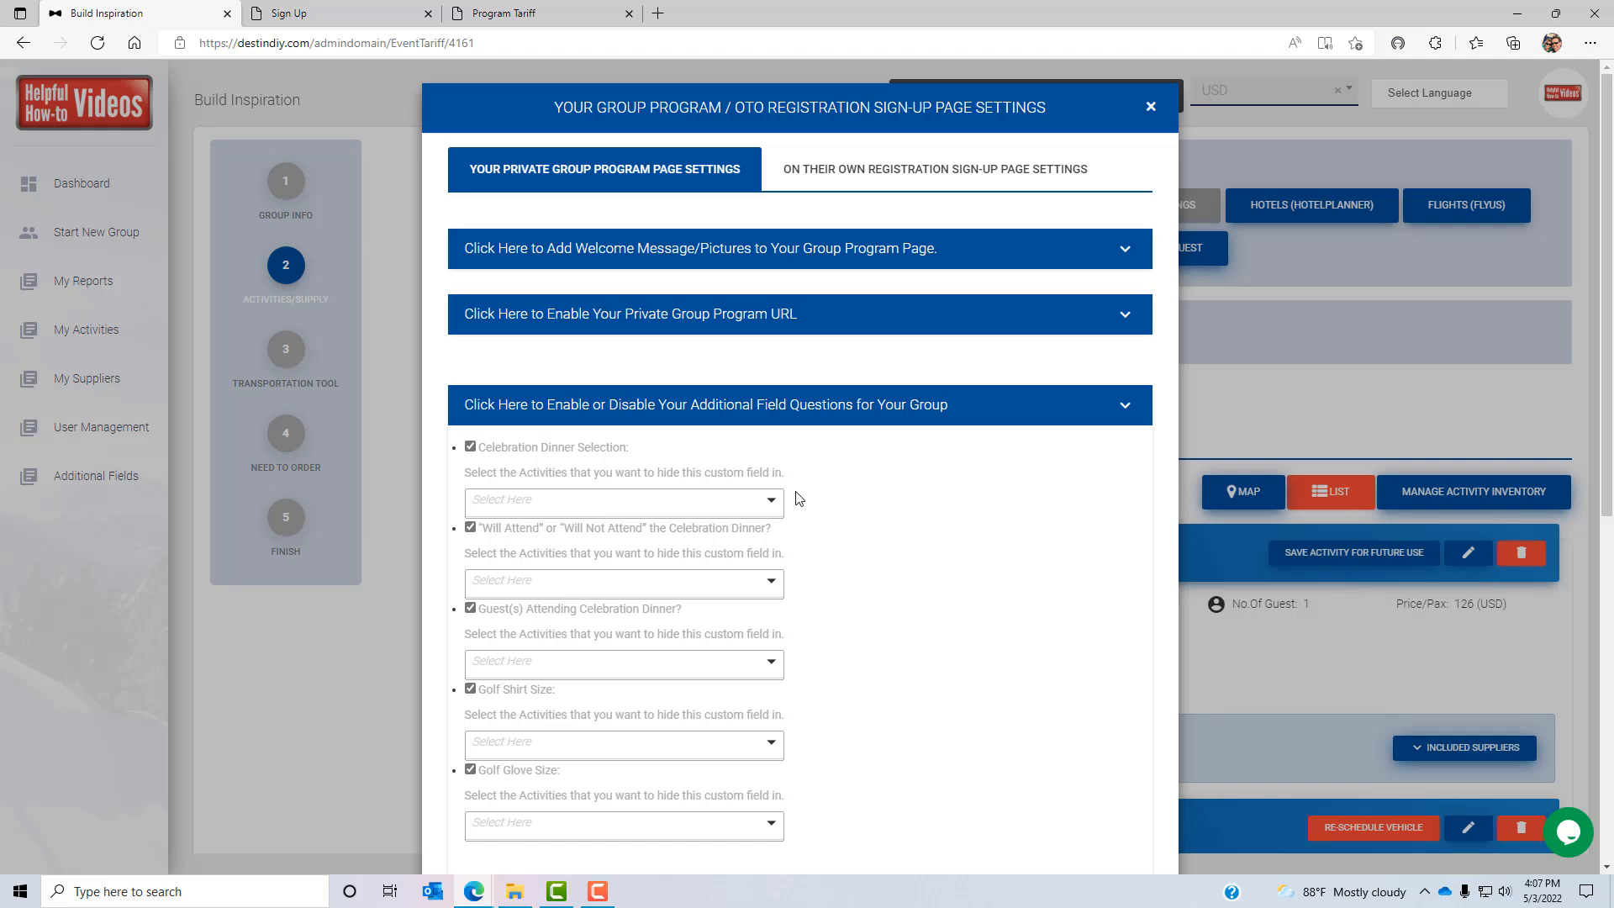
scroll(841, 505, down, 2)
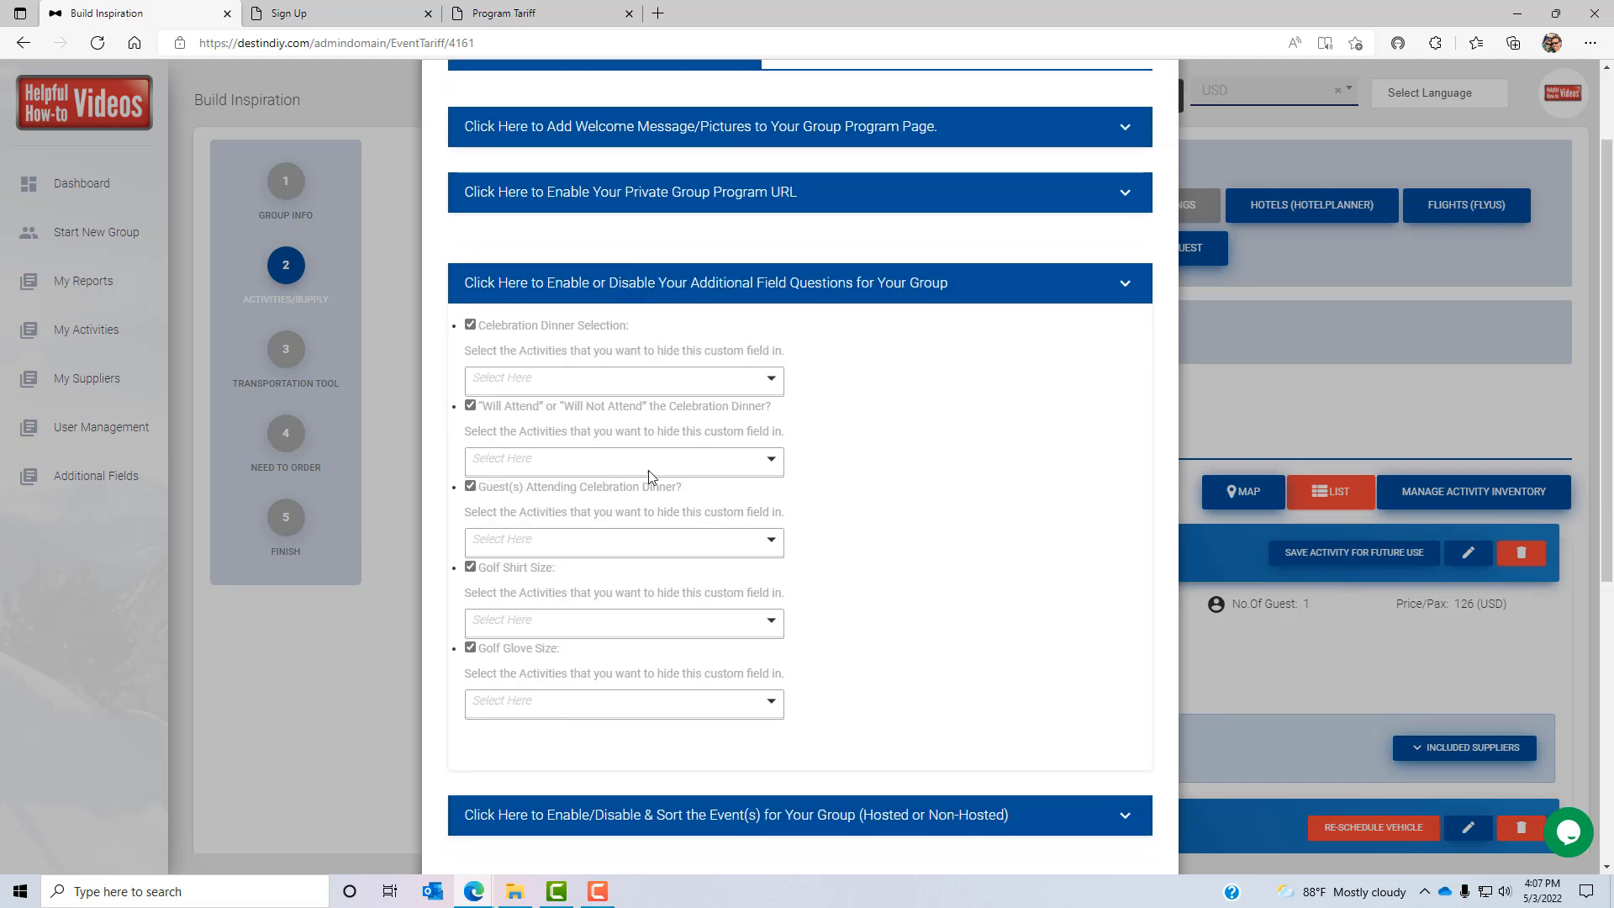
click(586, 389)
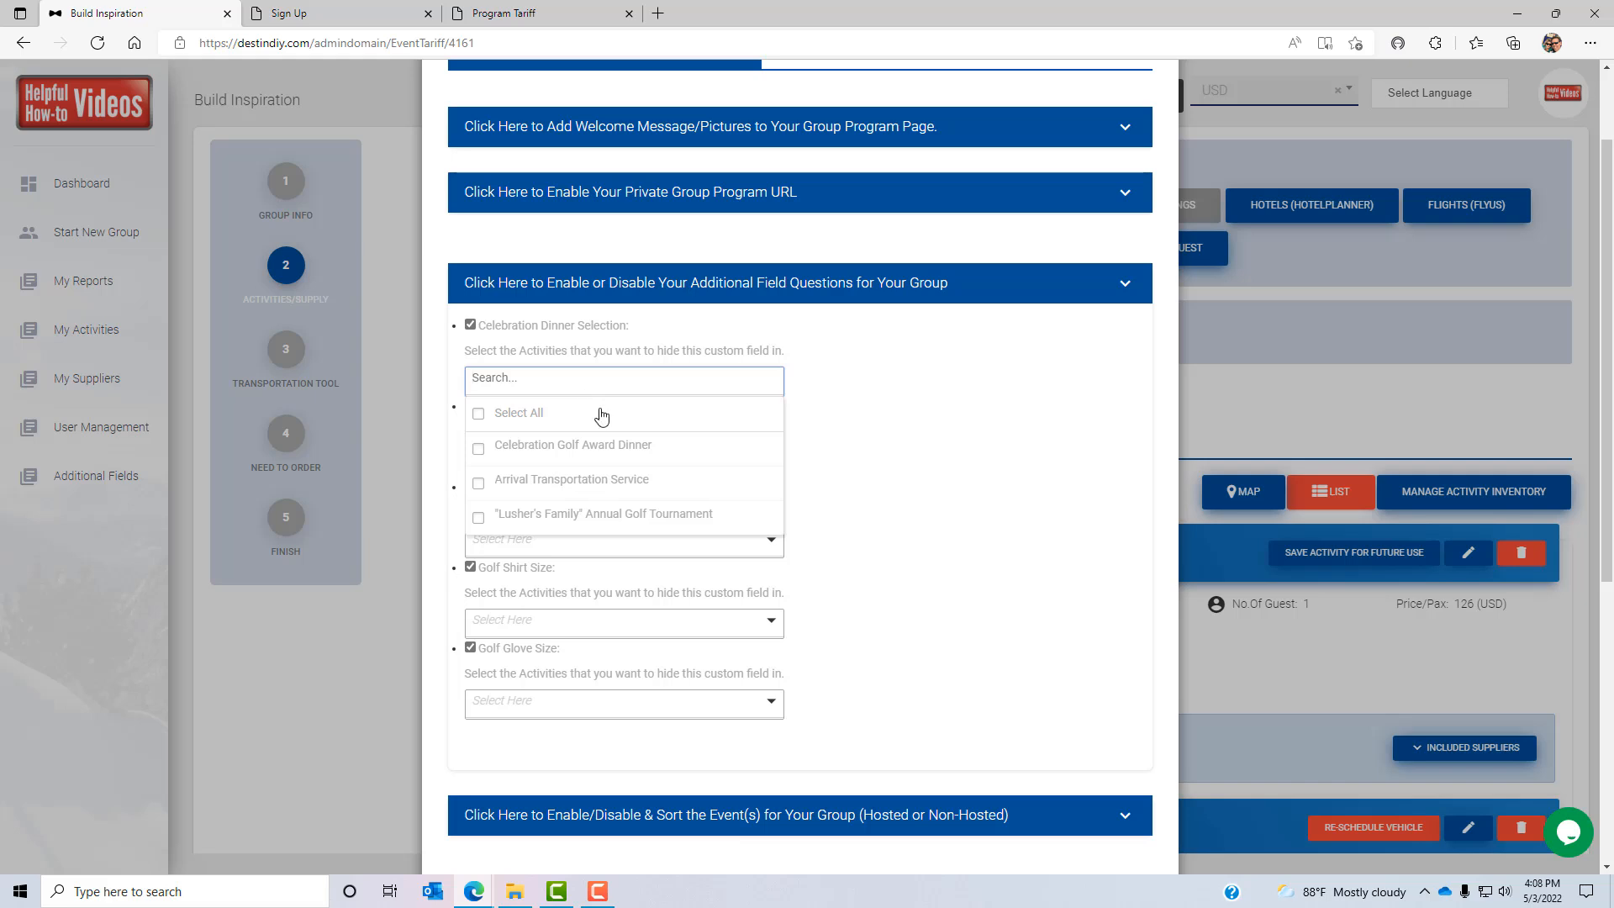
click(479, 484)
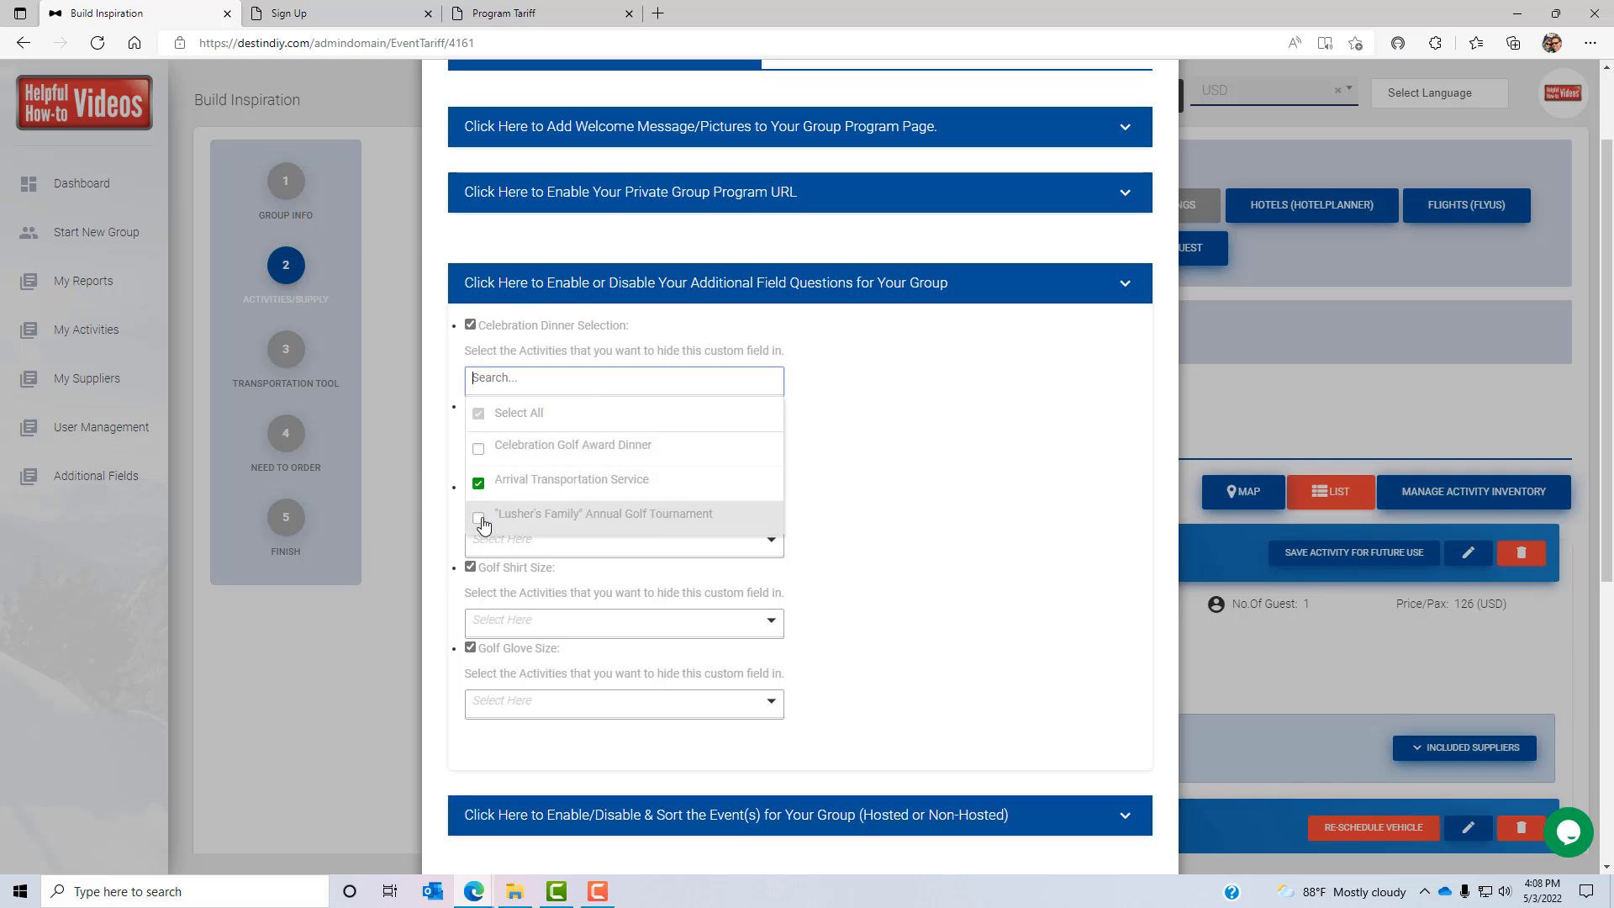
click(479, 517)
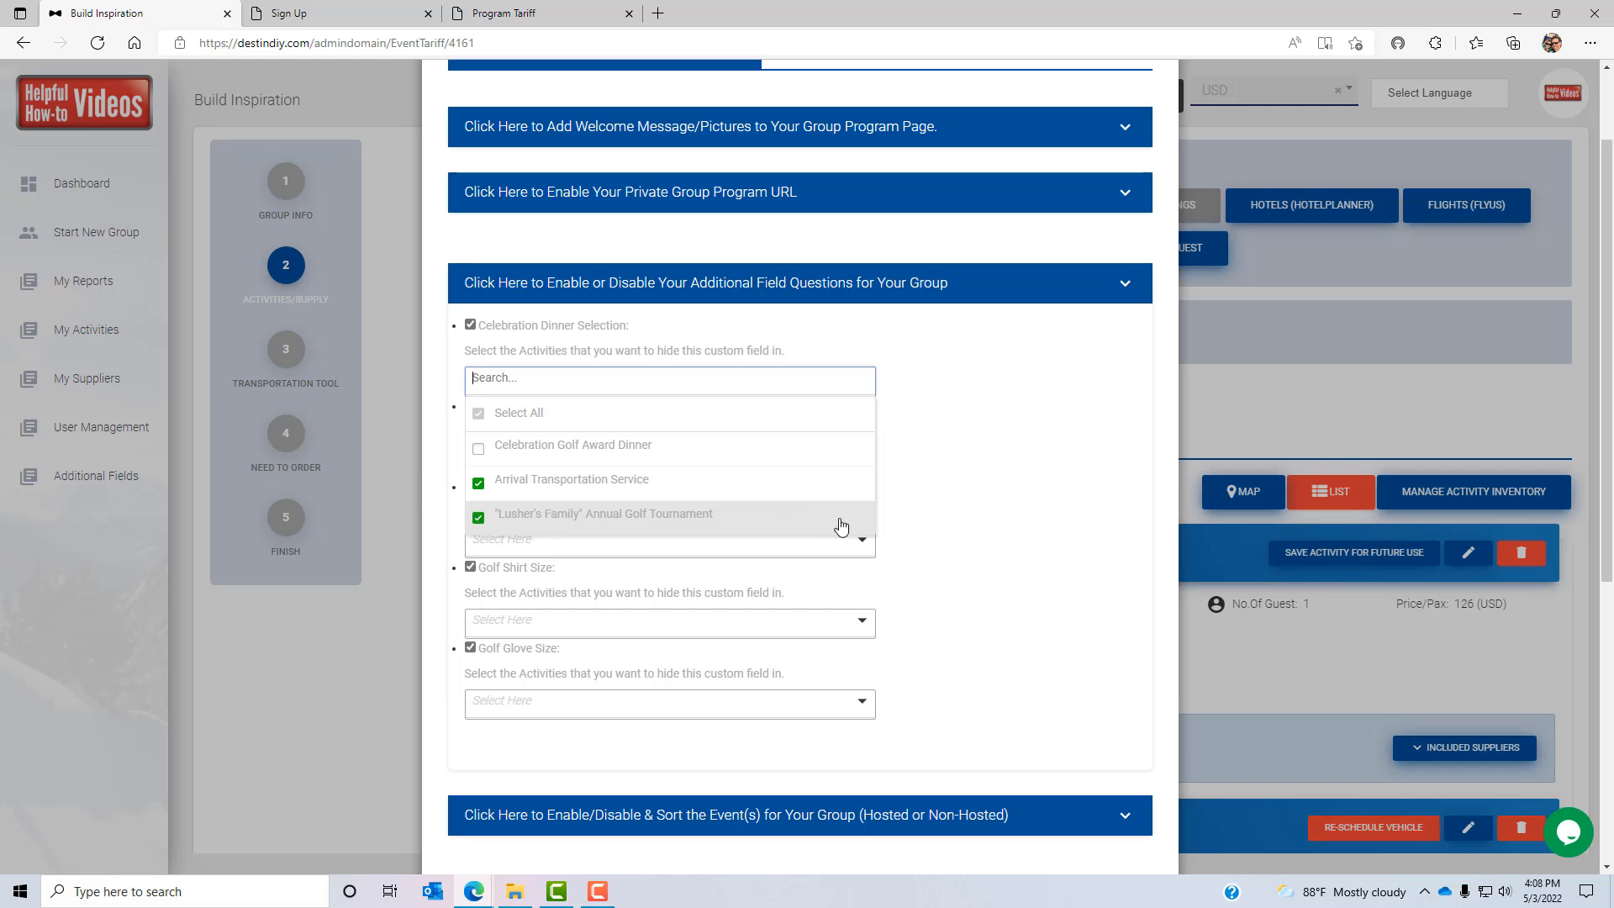
click(974, 514)
Hide the "Will Attend" or "Will Not Attend" question in Arrival Transportation Service and the Annual Golf Tournament
click(580, 467)
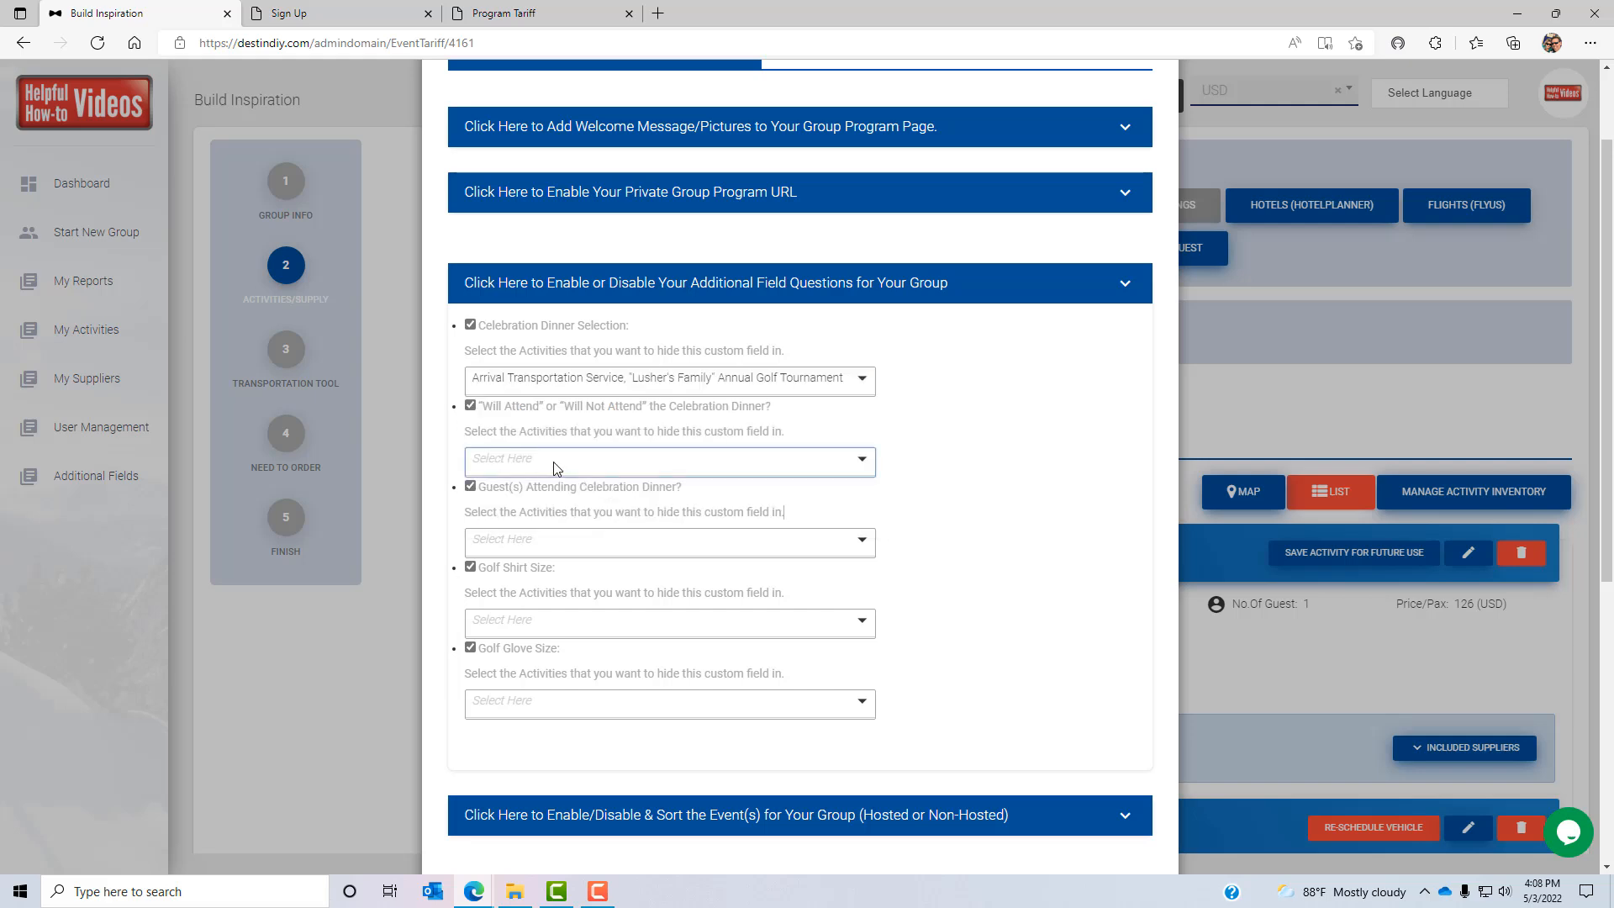
click(526, 567)
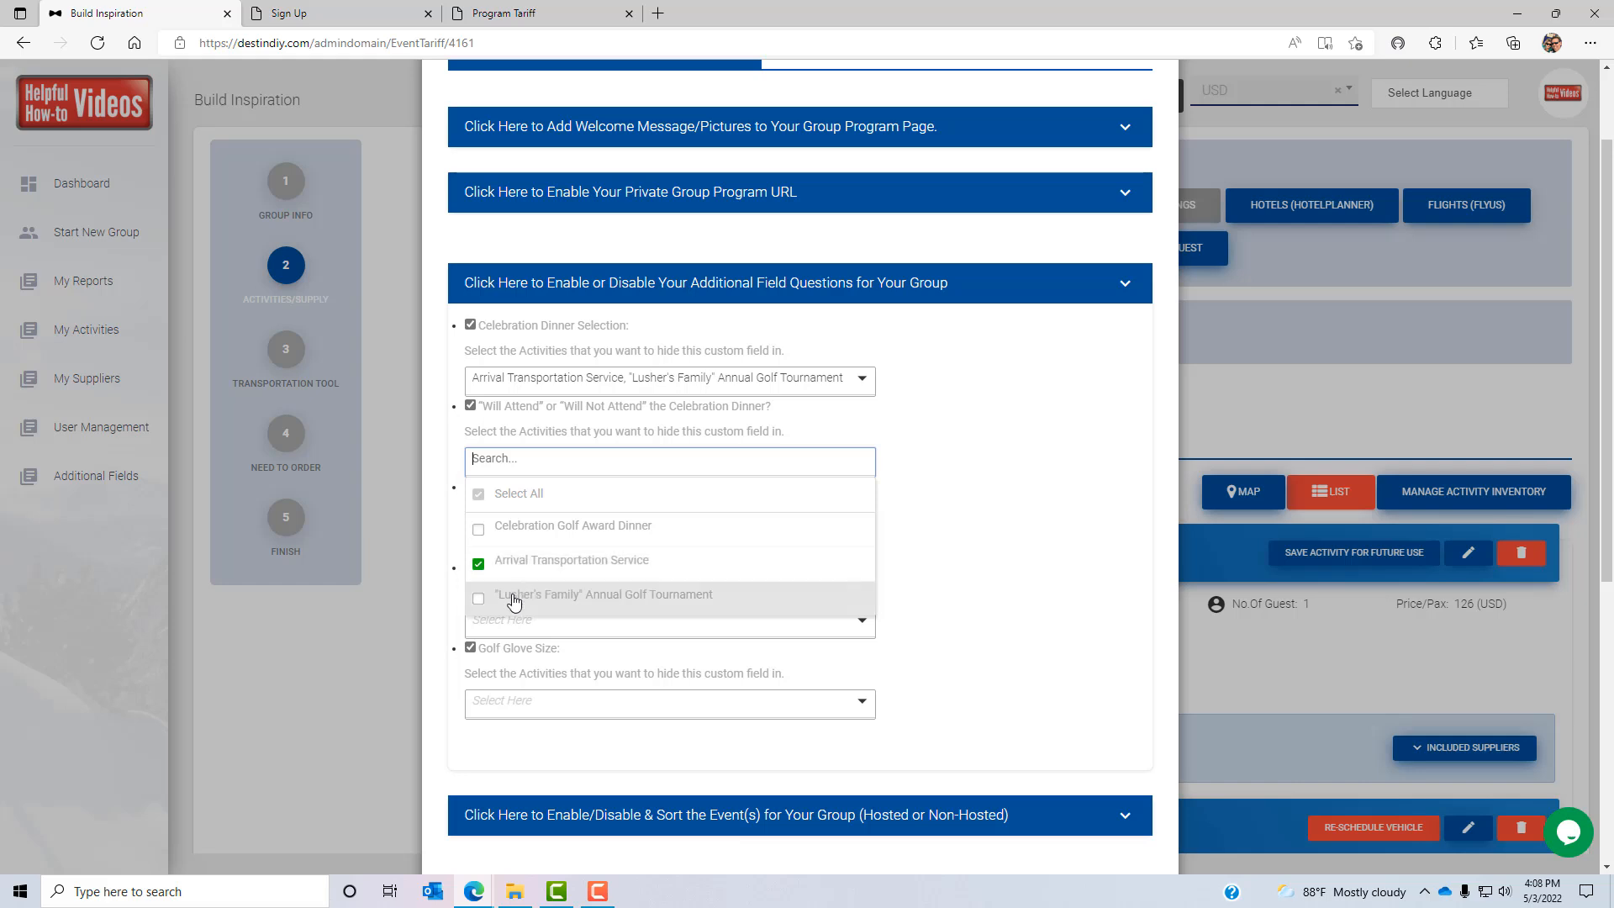
click(515, 599)
click(973, 588)
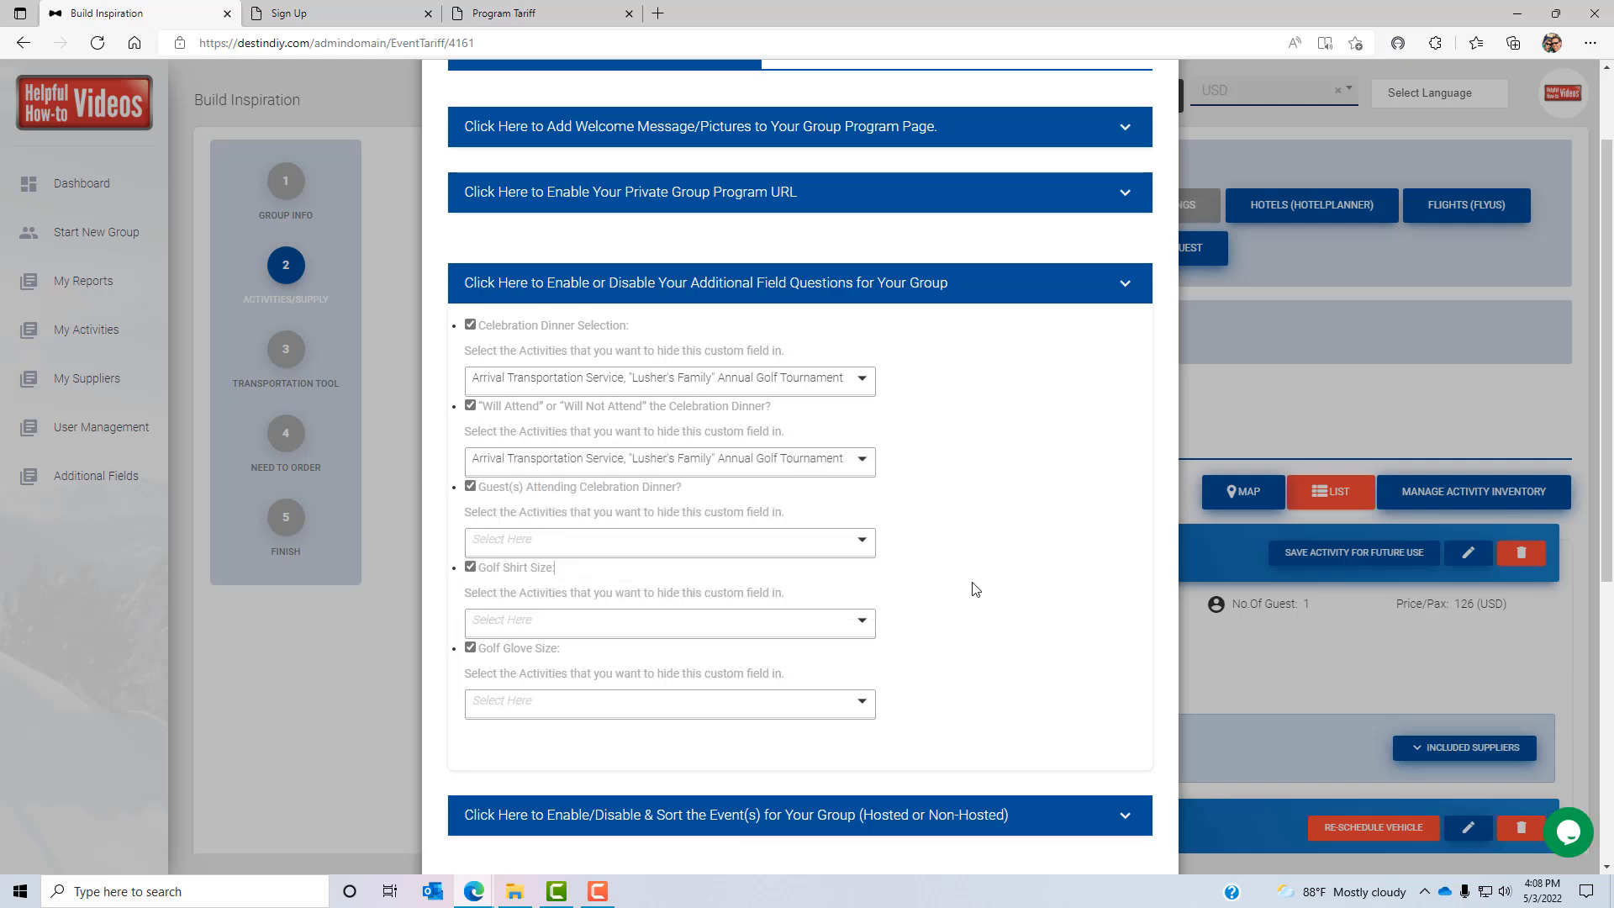
Hide the Guest(s) Attending Celebration Dinner question in Arrival Transportation Service and the Annual Golf Tournament
click(597, 554)
click(543, 642)
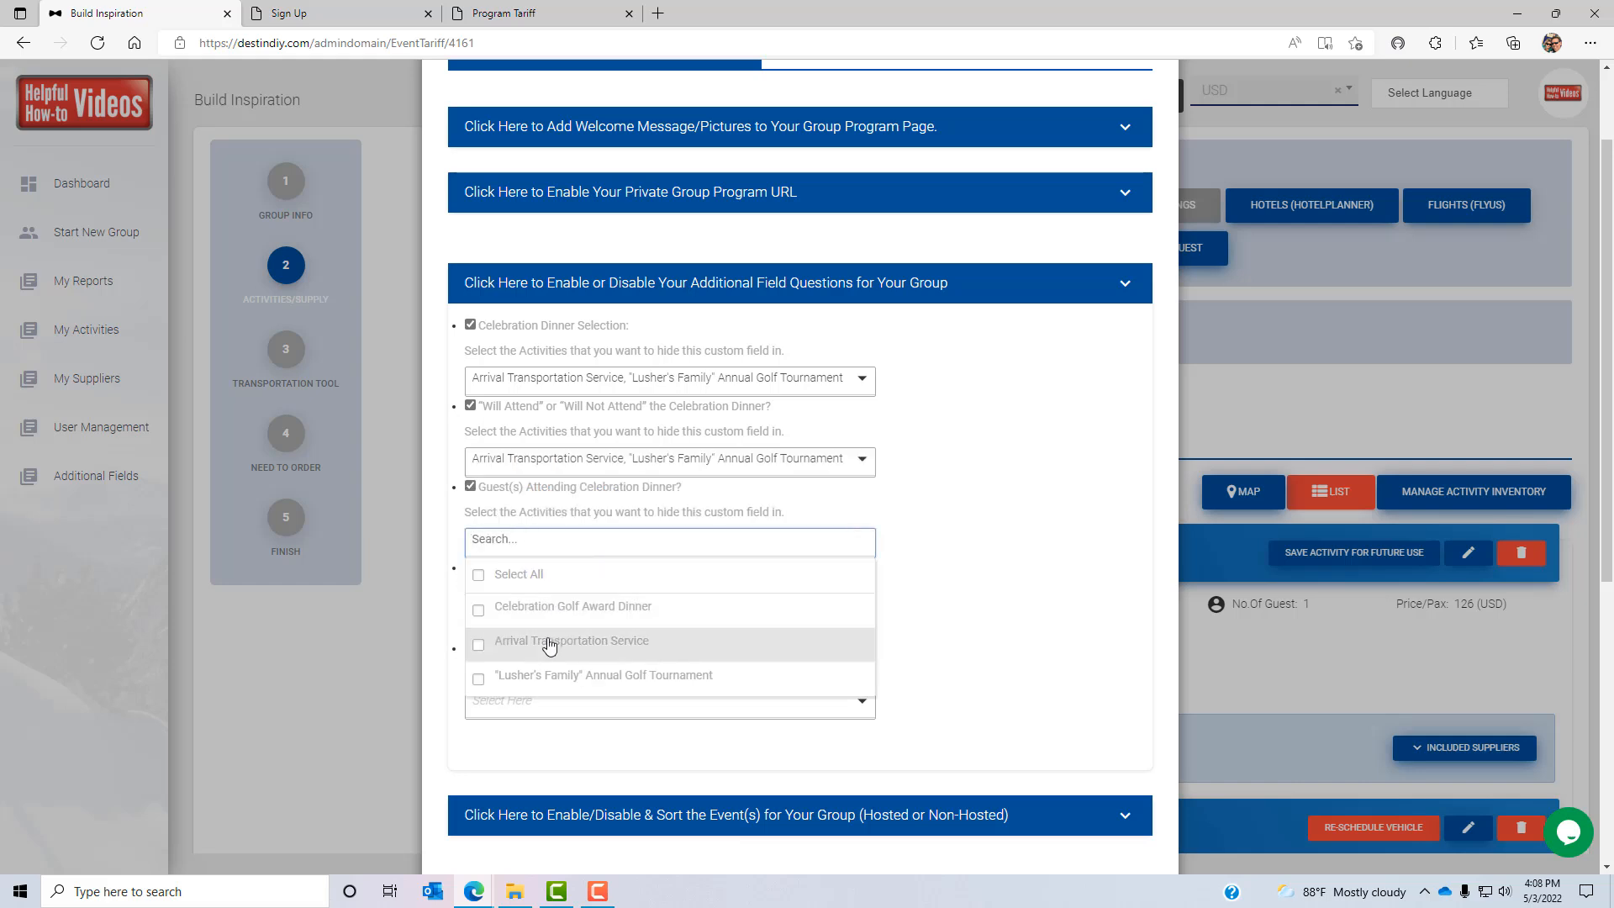
click(553, 670)
click(970, 597)
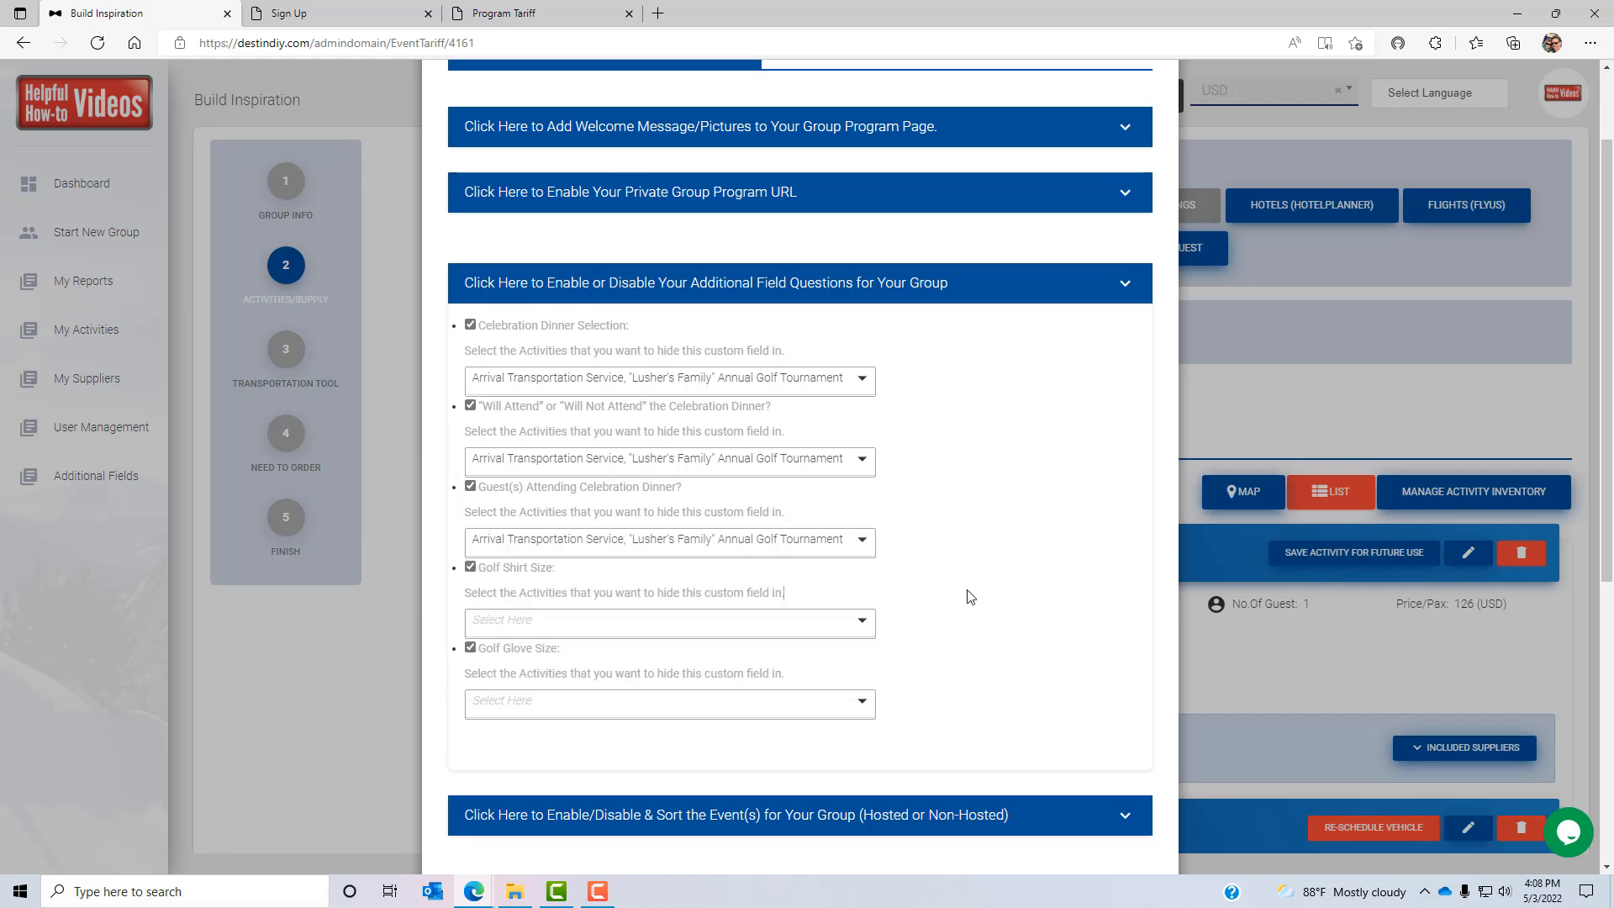
Hide the Golf Shirt Size question in Celebration Golf Award Dinner and Arrival Transportation Service
click(542, 624)
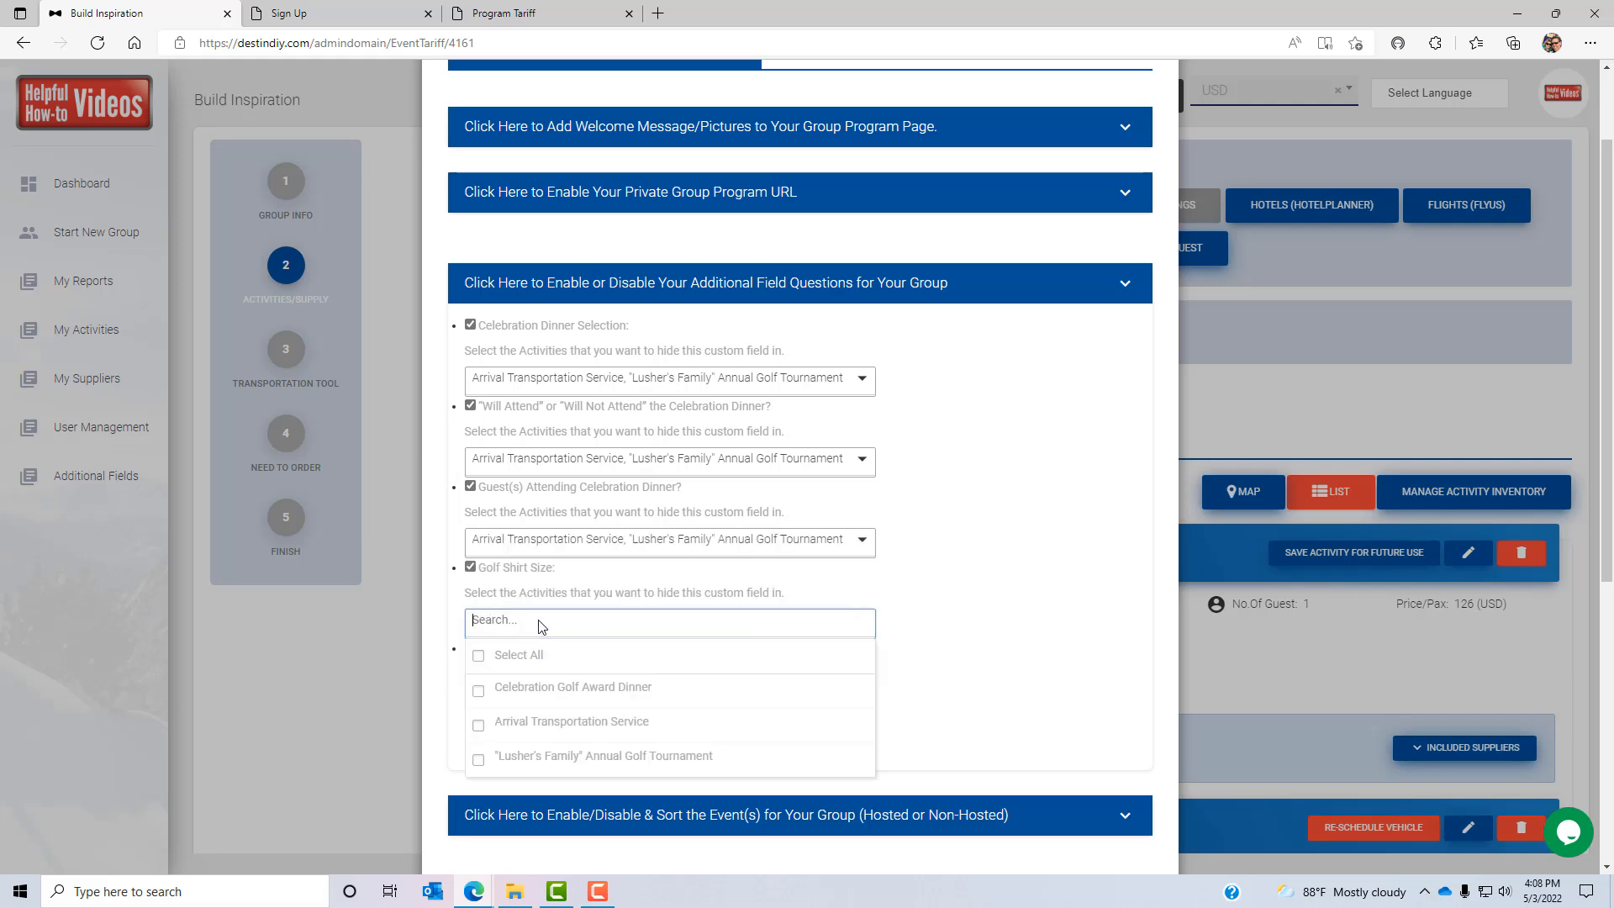
click(479, 693)
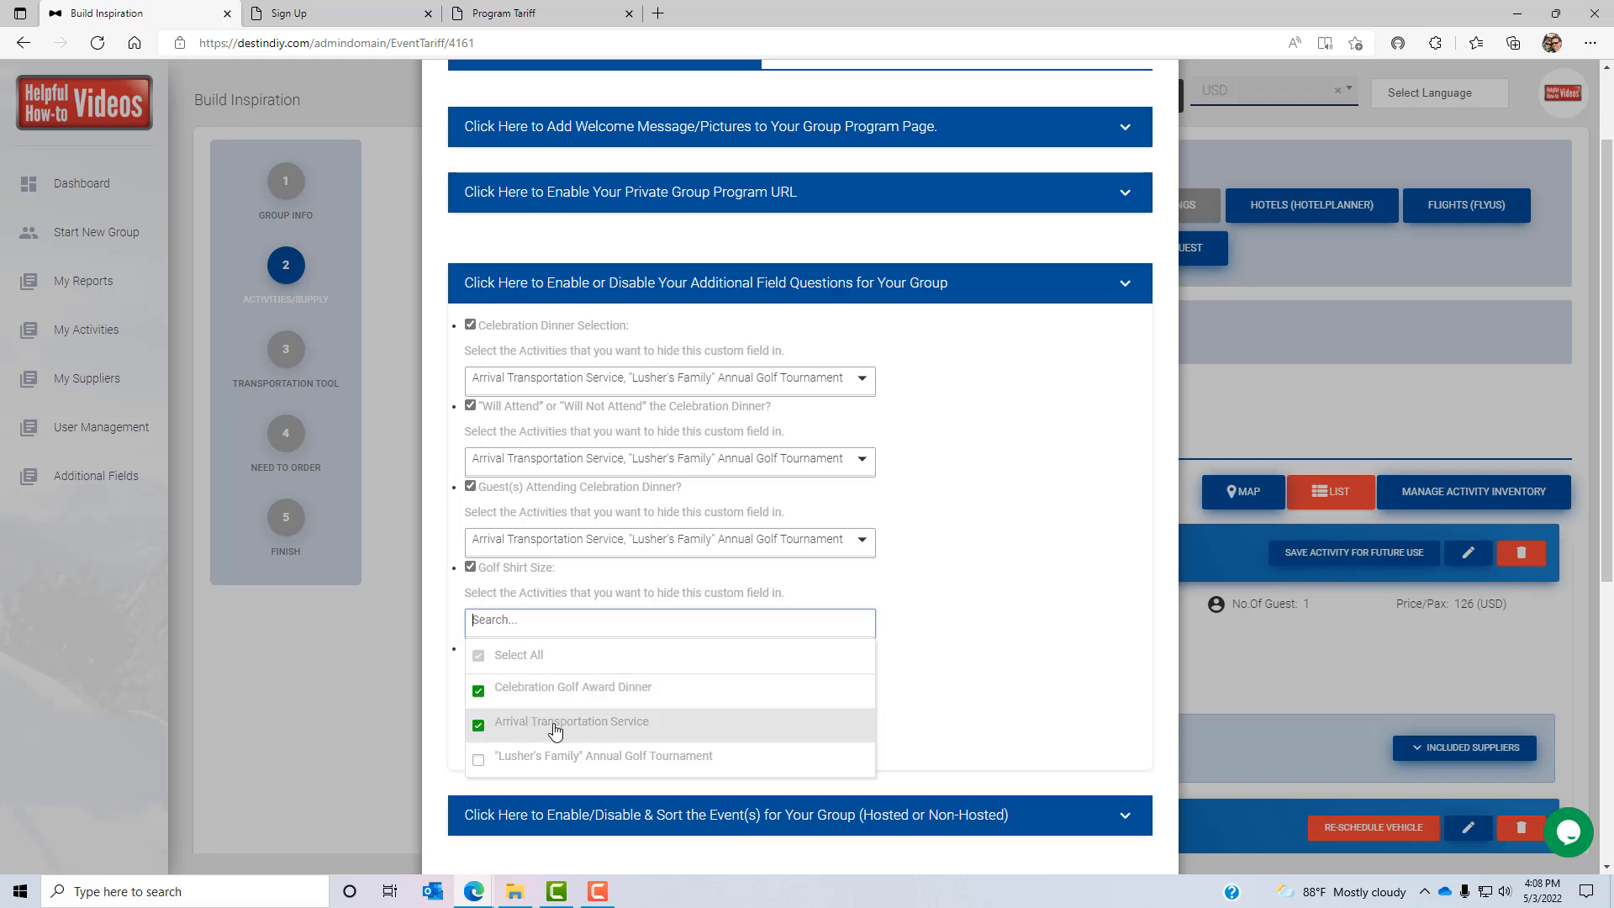
click(980, 642)
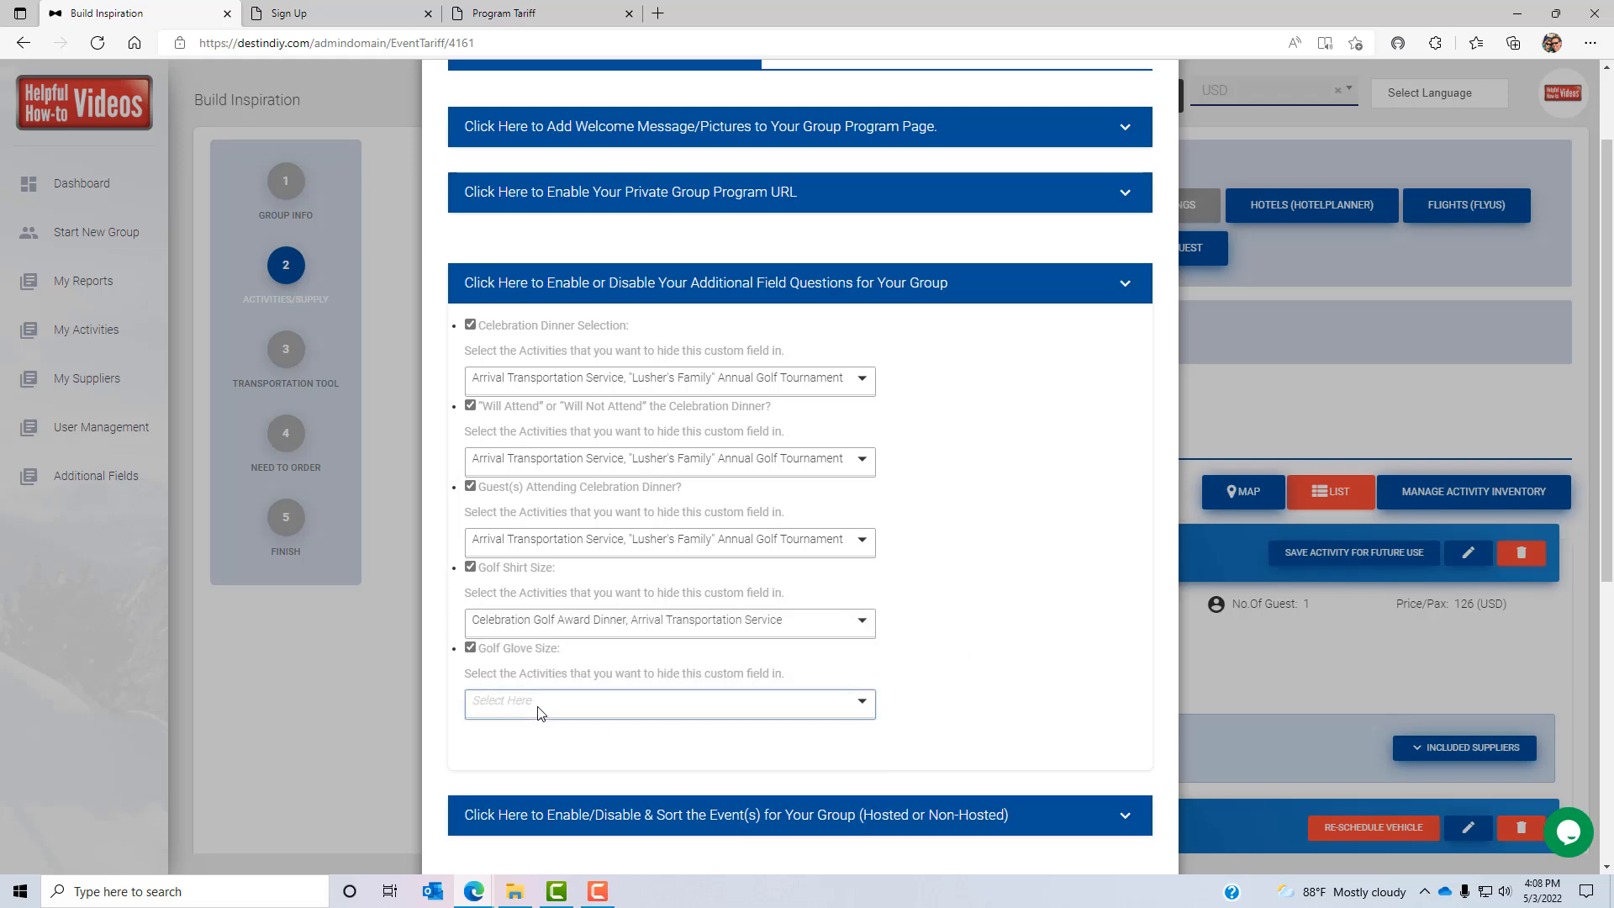
Hide the Golf Glove Size question in Celebration Golf Award Dinner and Arrival Transportation Service, and save the settings
click(540, 709)
click(479, 773)
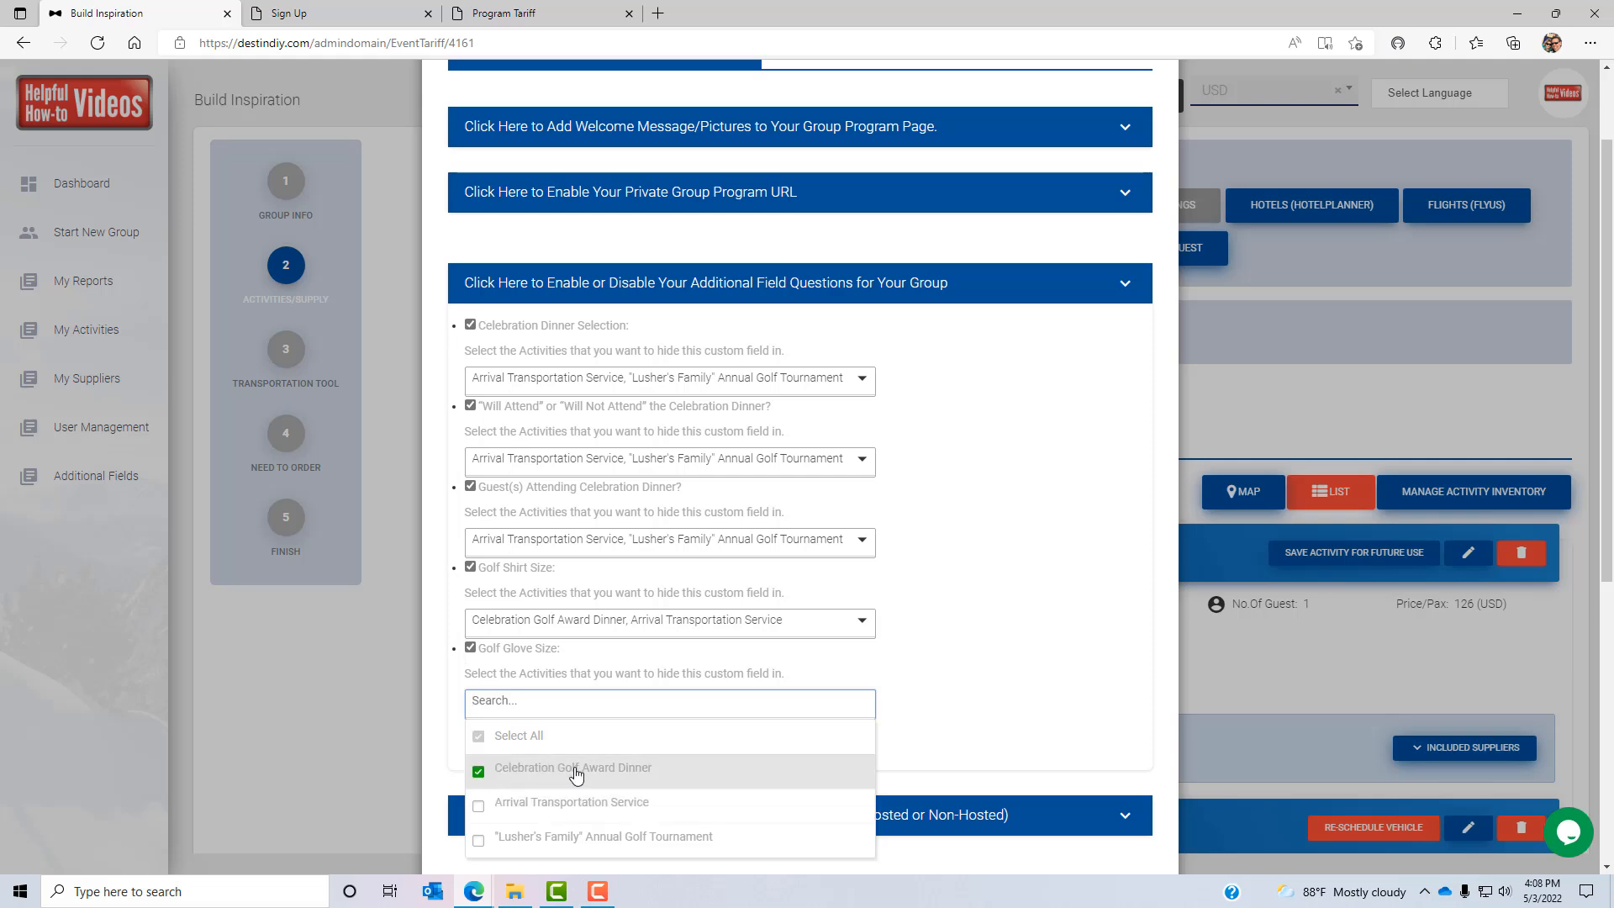
click(478, 805)
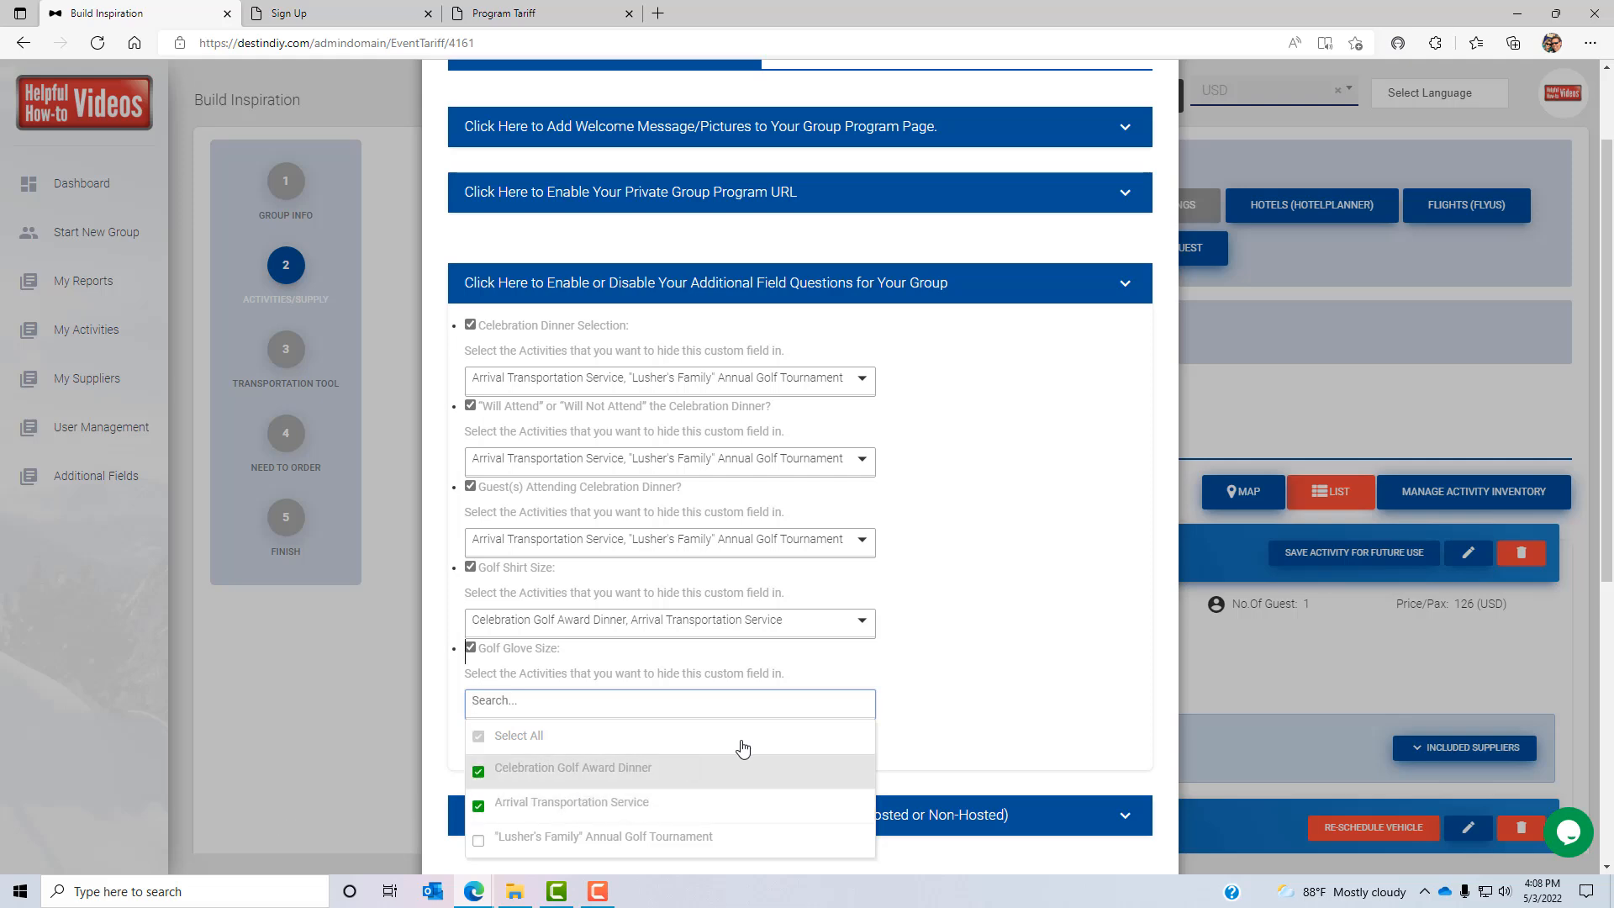
click(1013, 663)
scroll(1012, 661, down, 5)
scroll(1003, 740, down, 2)
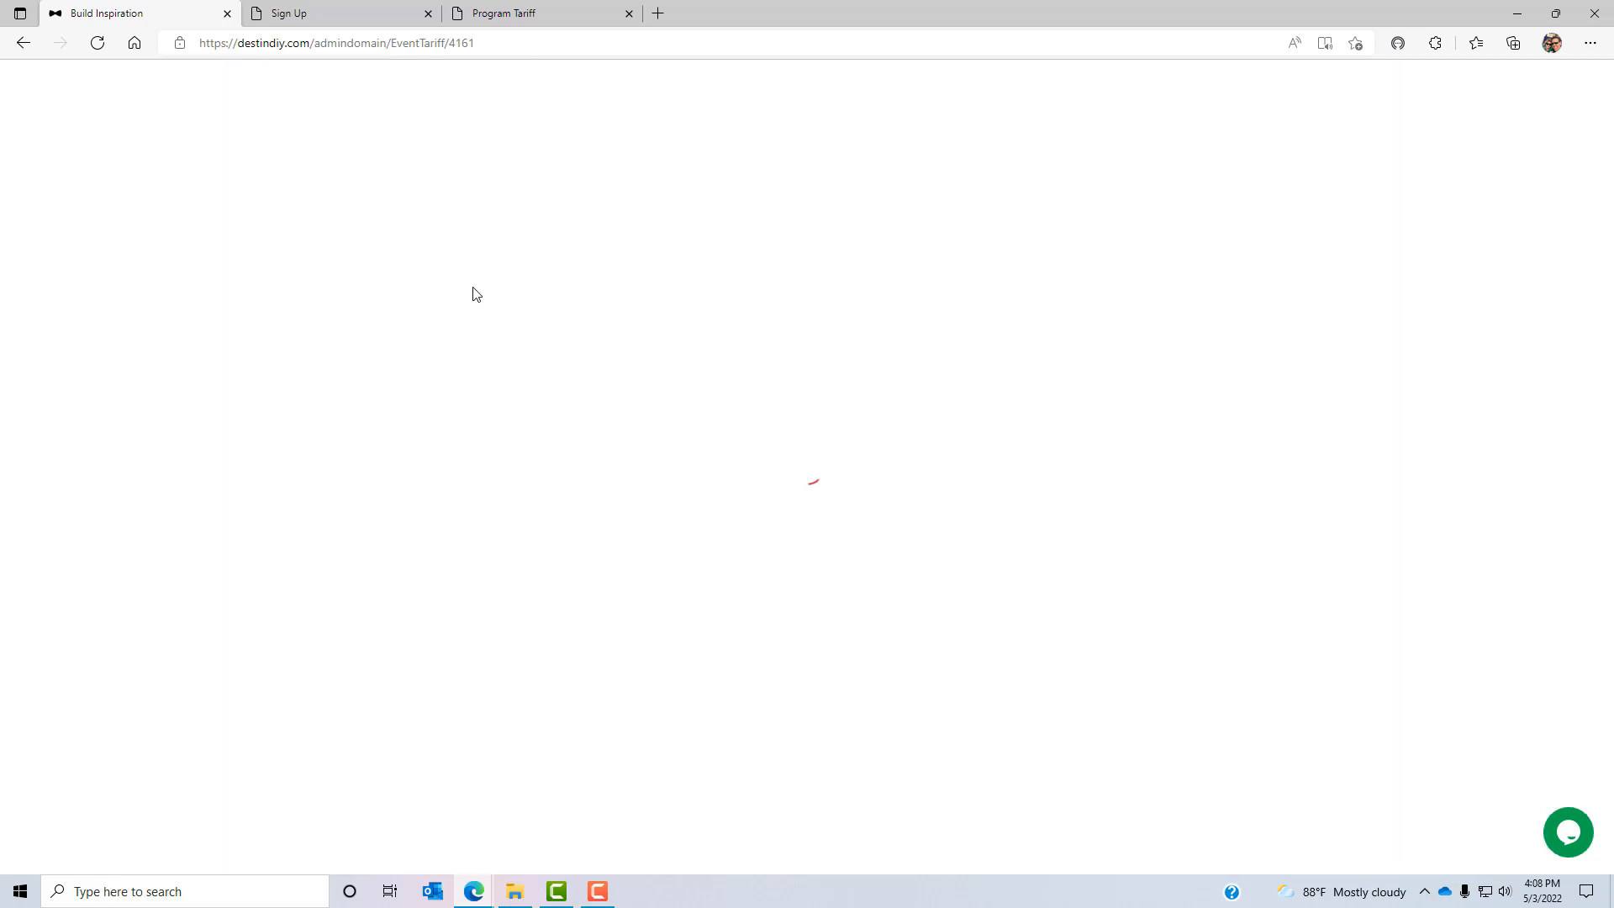
Check the questions on the sign-up page, and open the private group program link from the program settings in a new tab
click(349, 10)
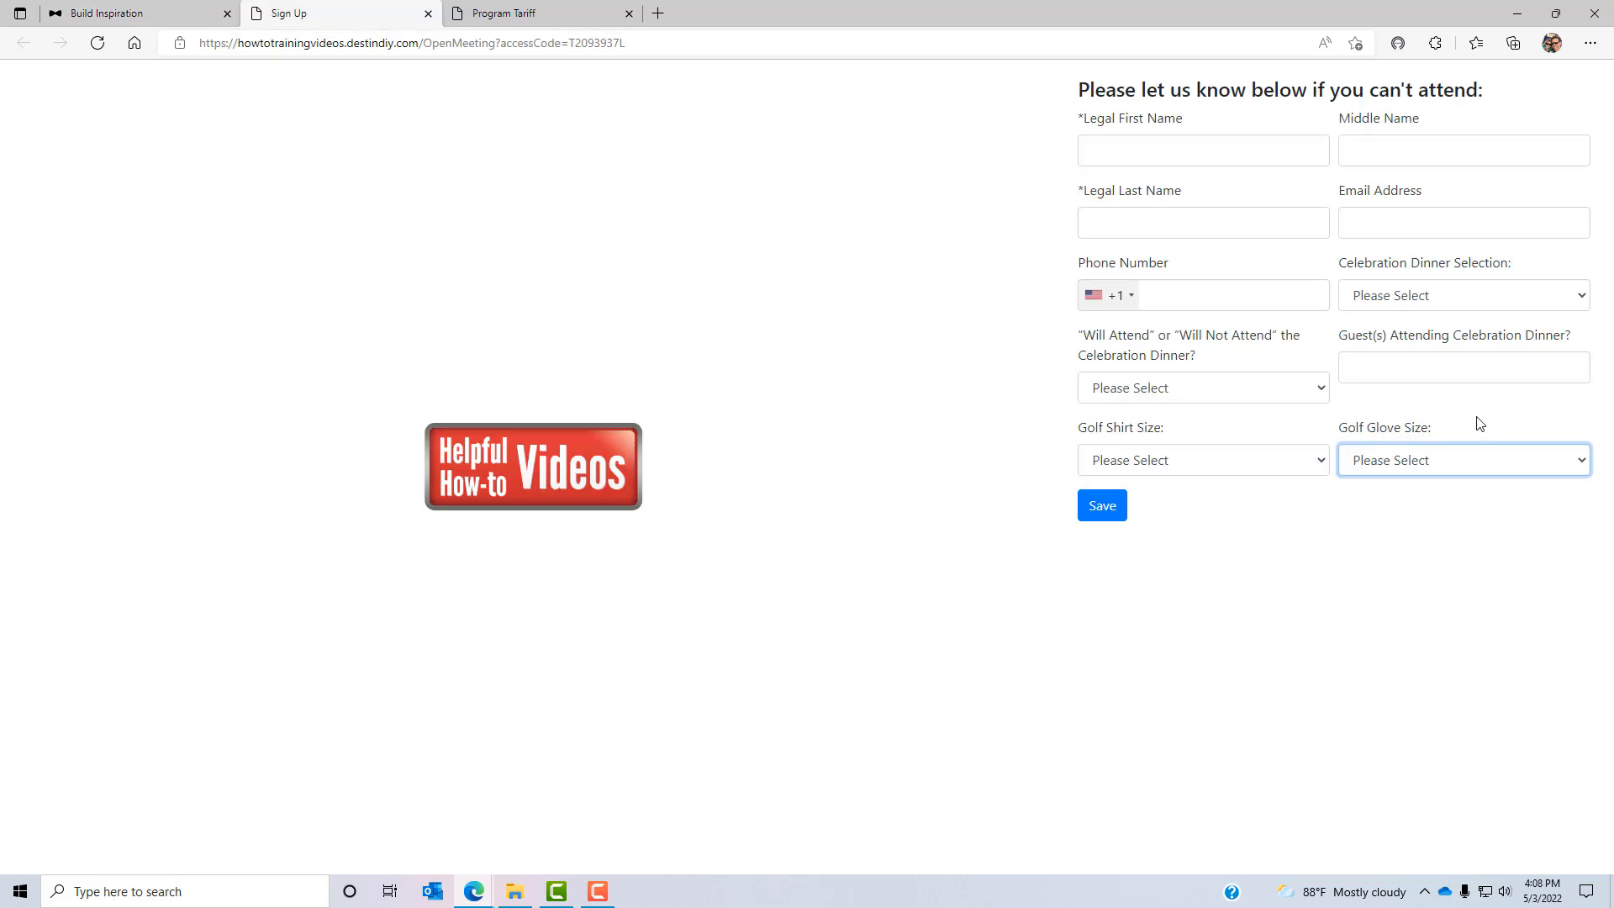
click(180, 13)
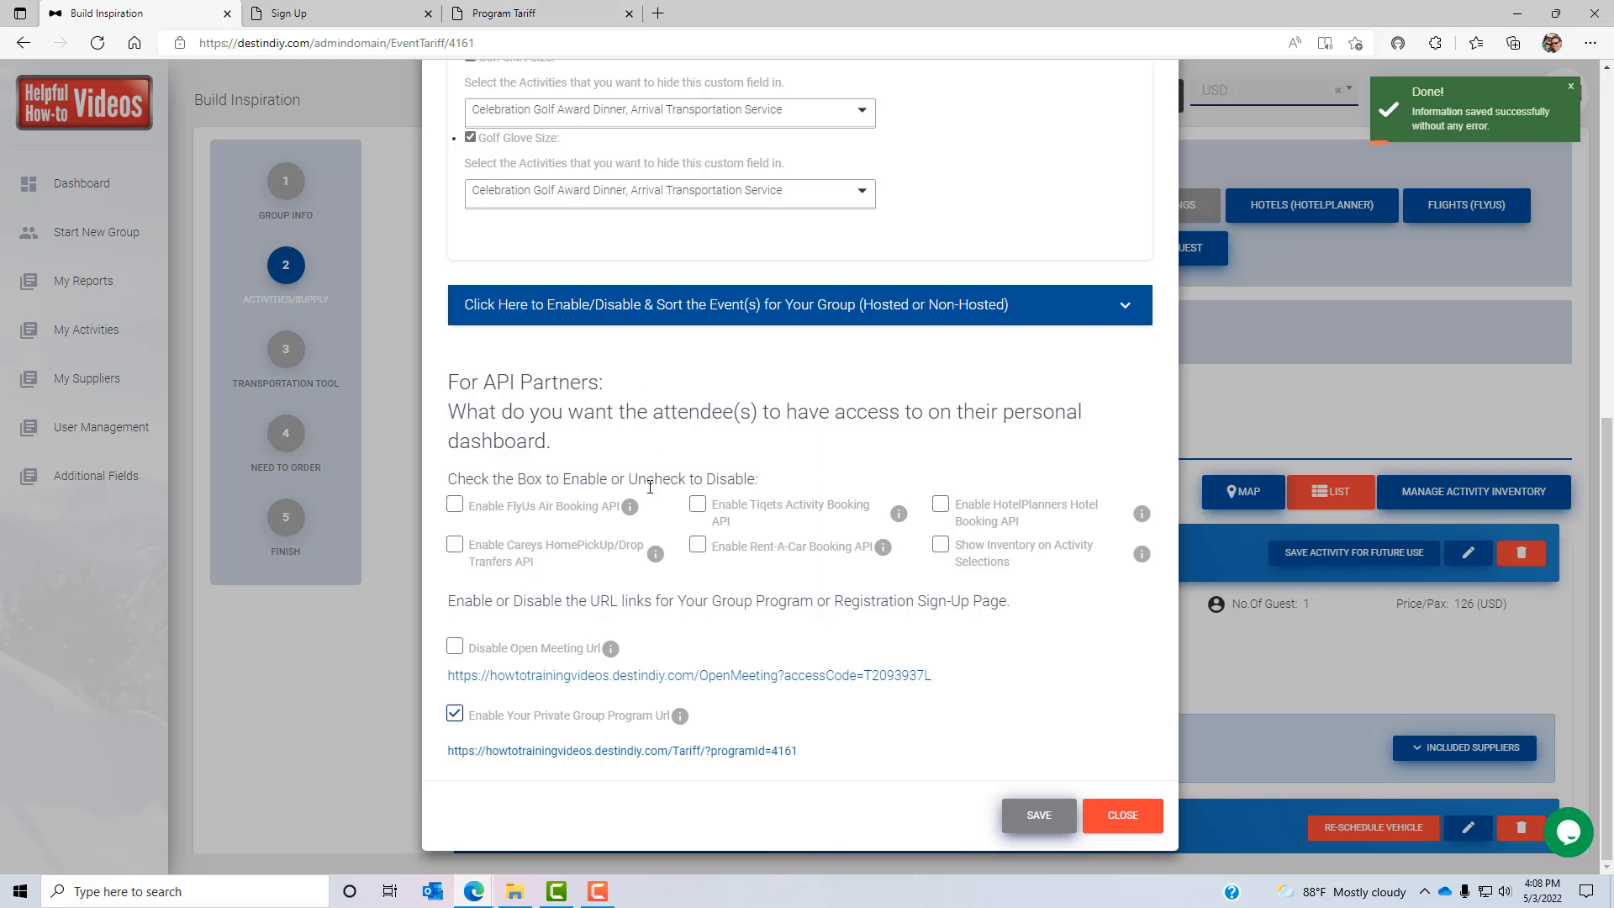
right_click(605, 755)
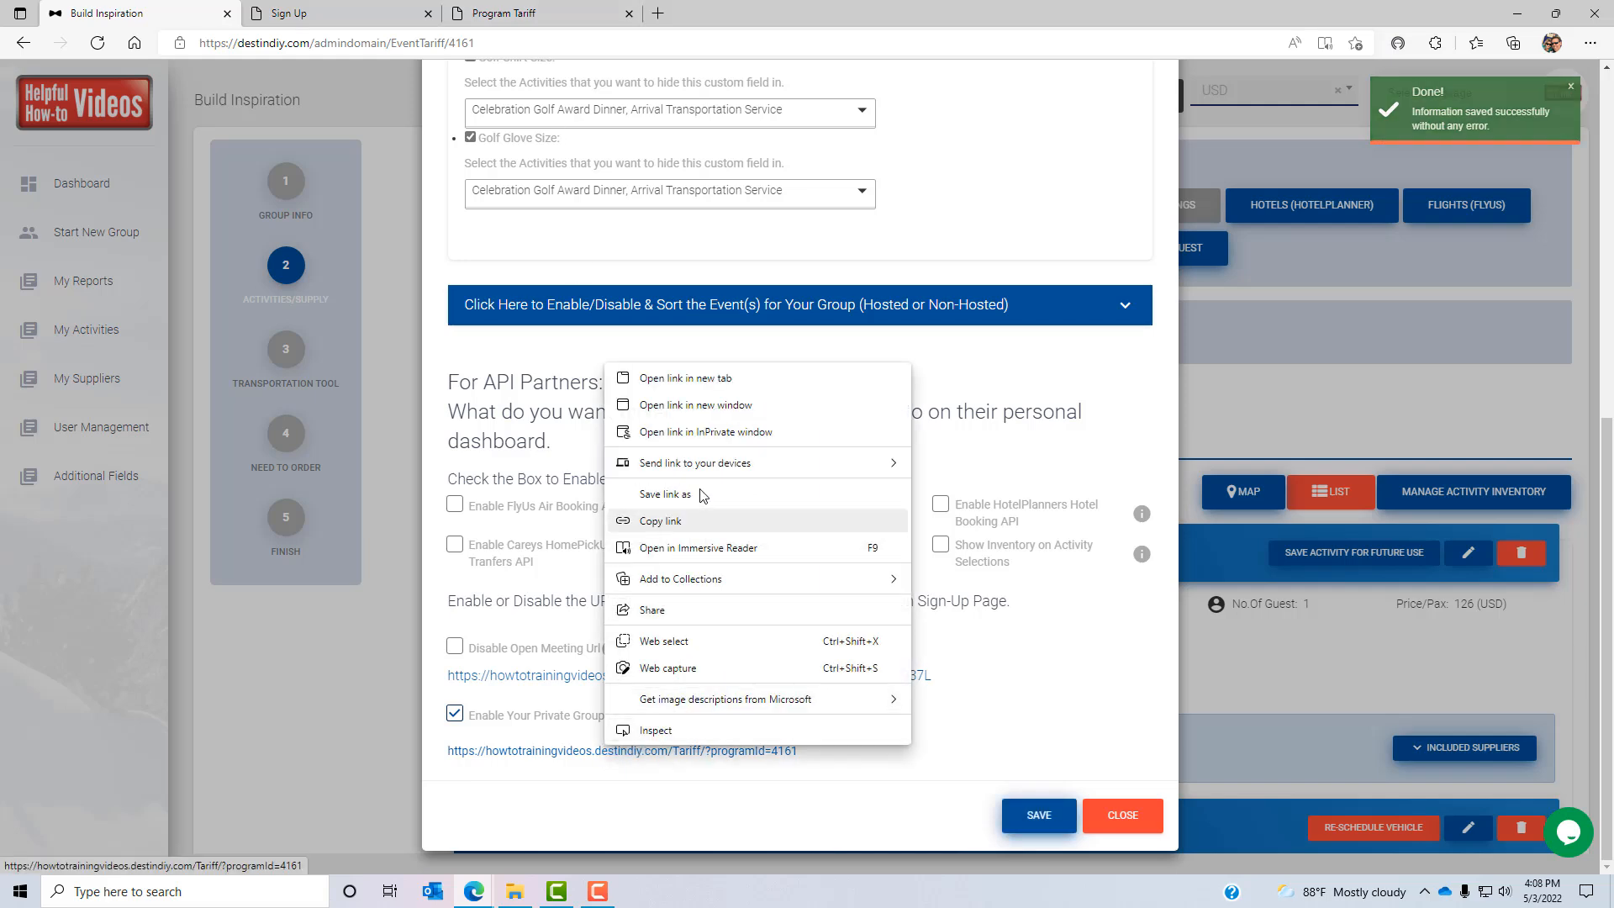
click(681, 378)
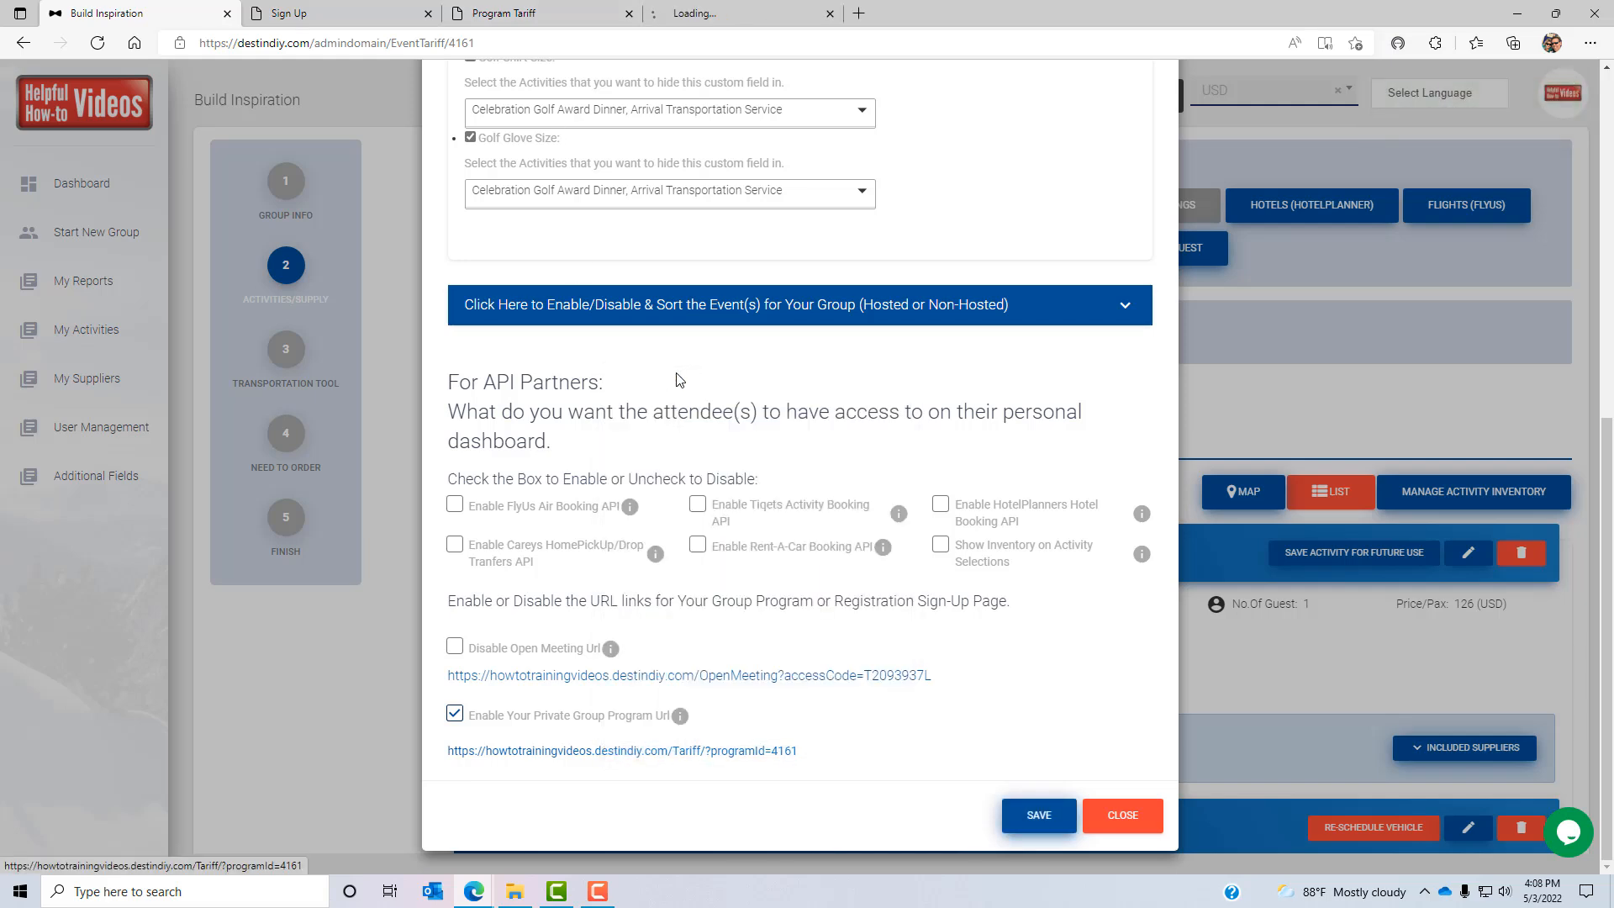
click(706, 15)
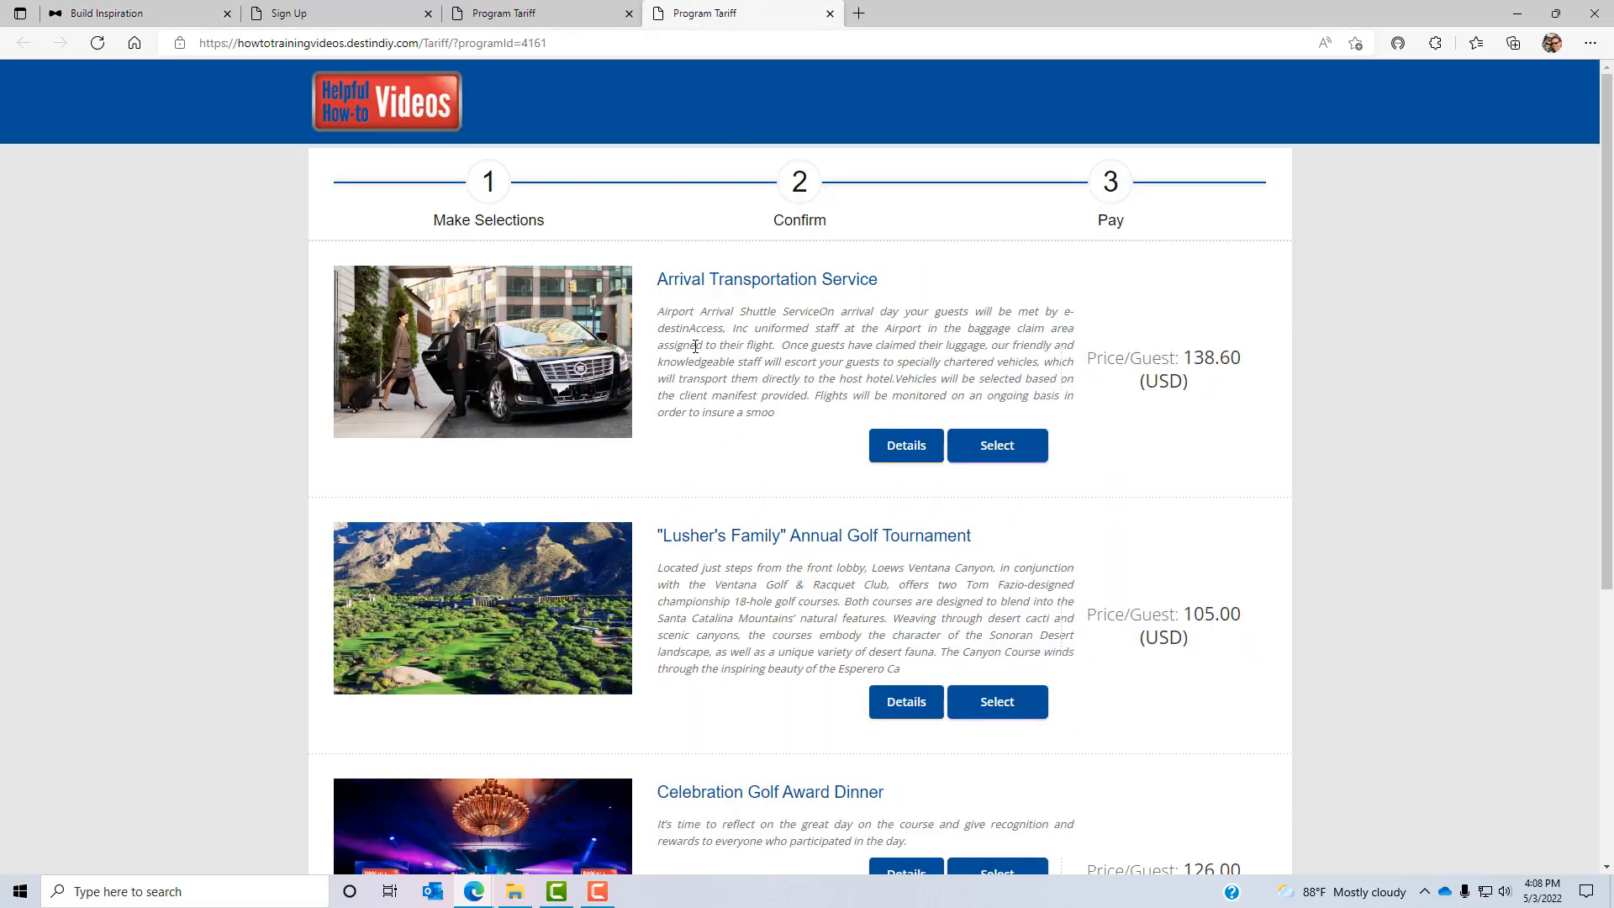
Check the Golf Shirt Size and Golf Glove Size questions and their options in the Annual Golf Tournament's guest form, and close it without saving
scroll(814, 496, down, 4)
scroll(815, 509, up, 2)
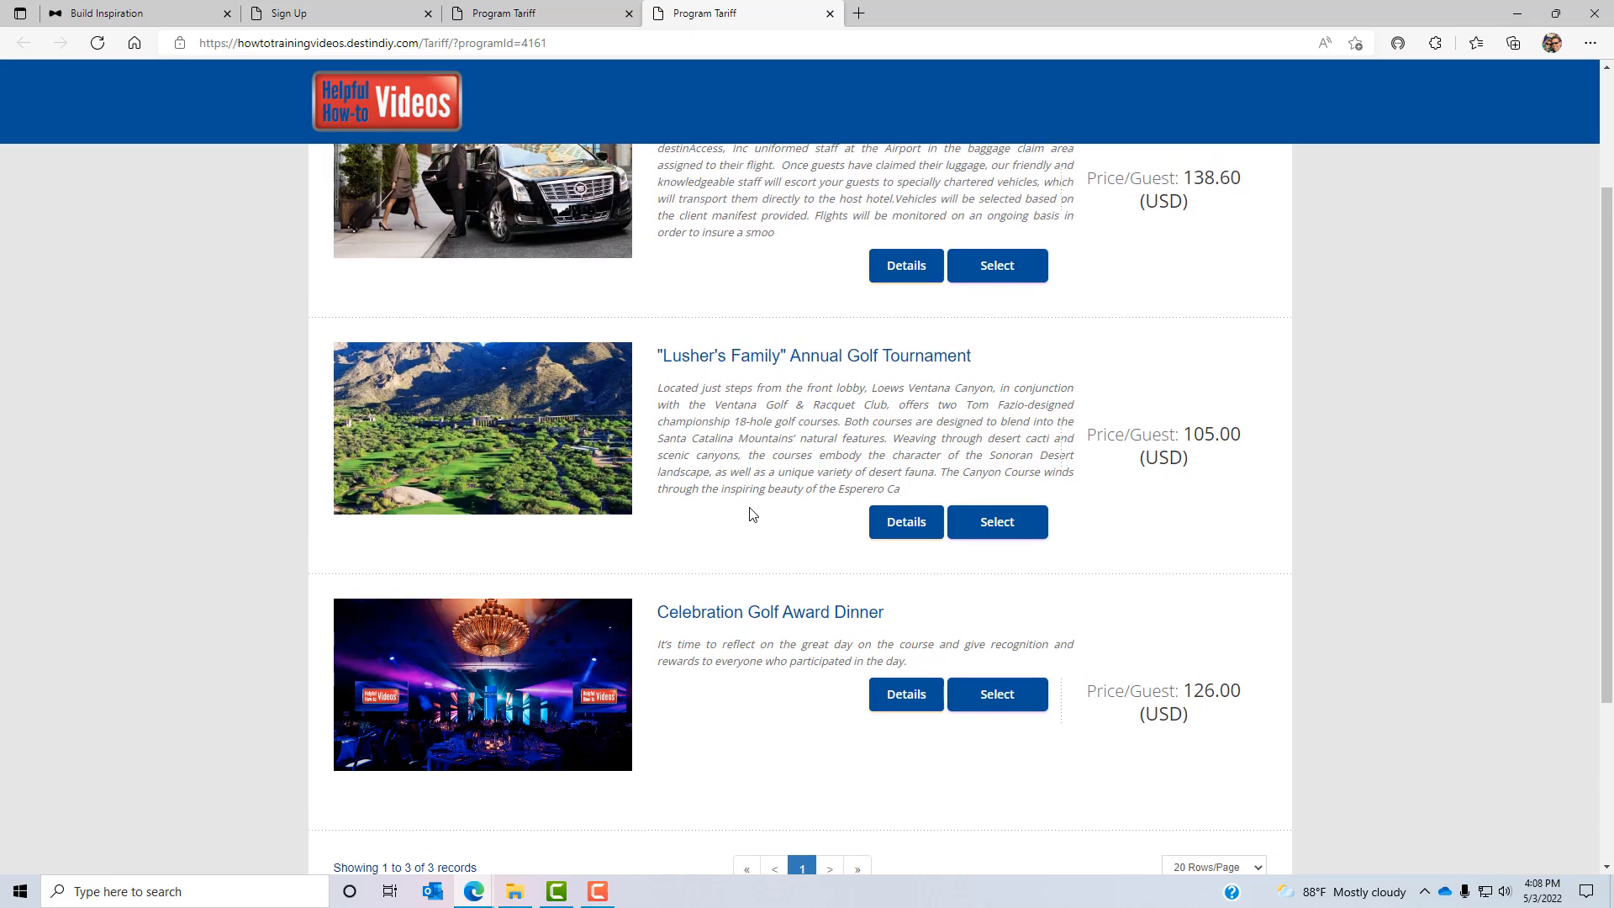
click(1001, 525)
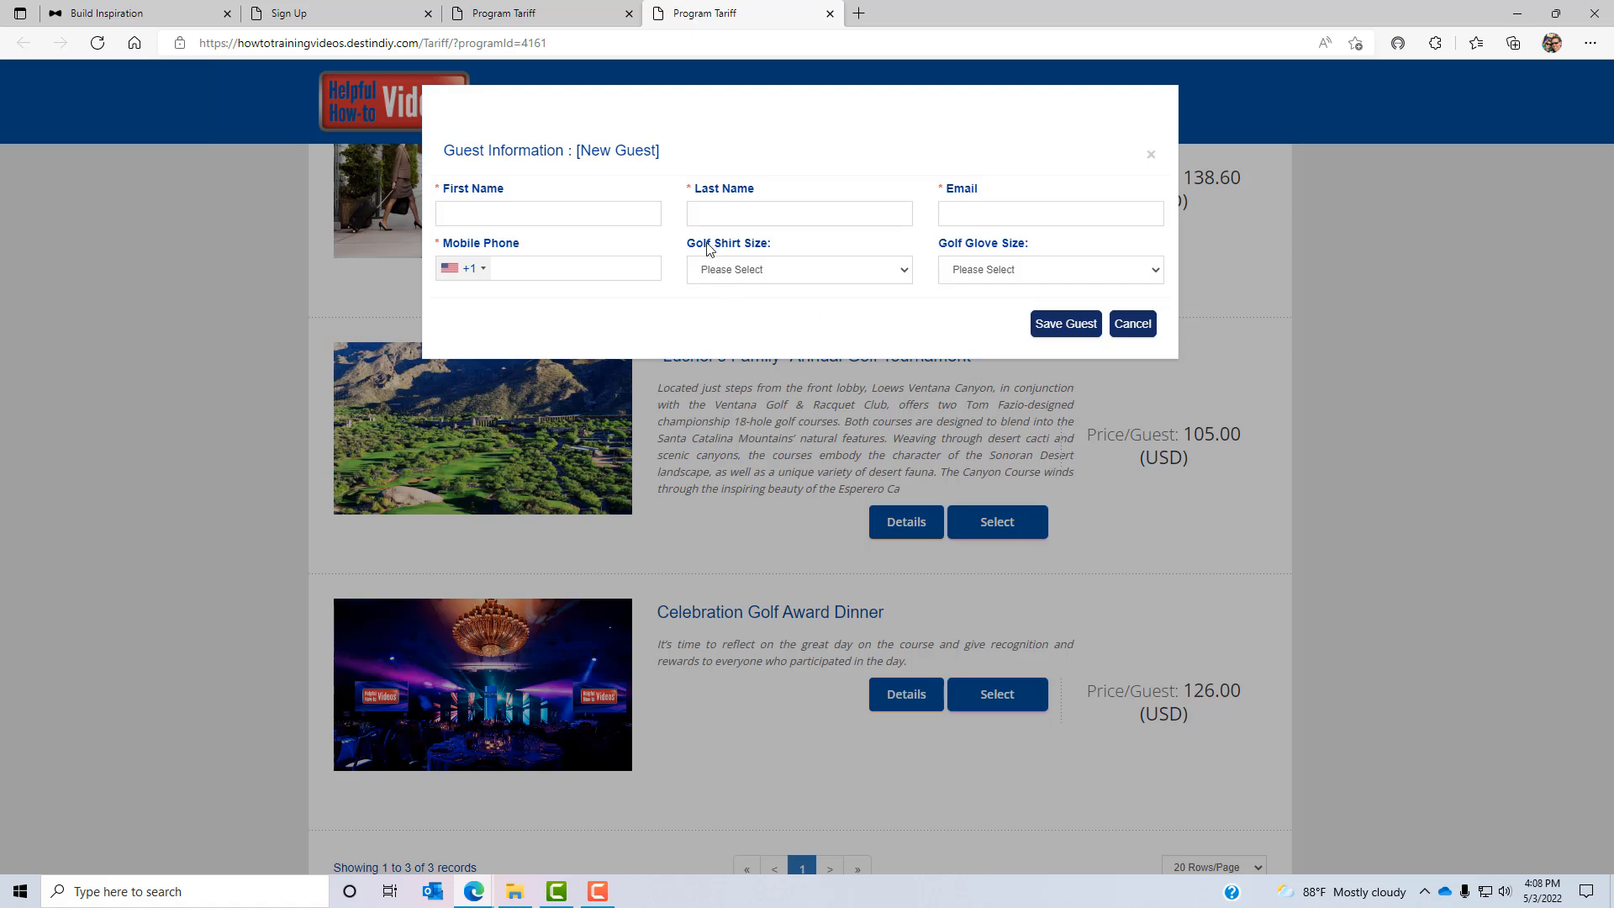
click(845, 274)
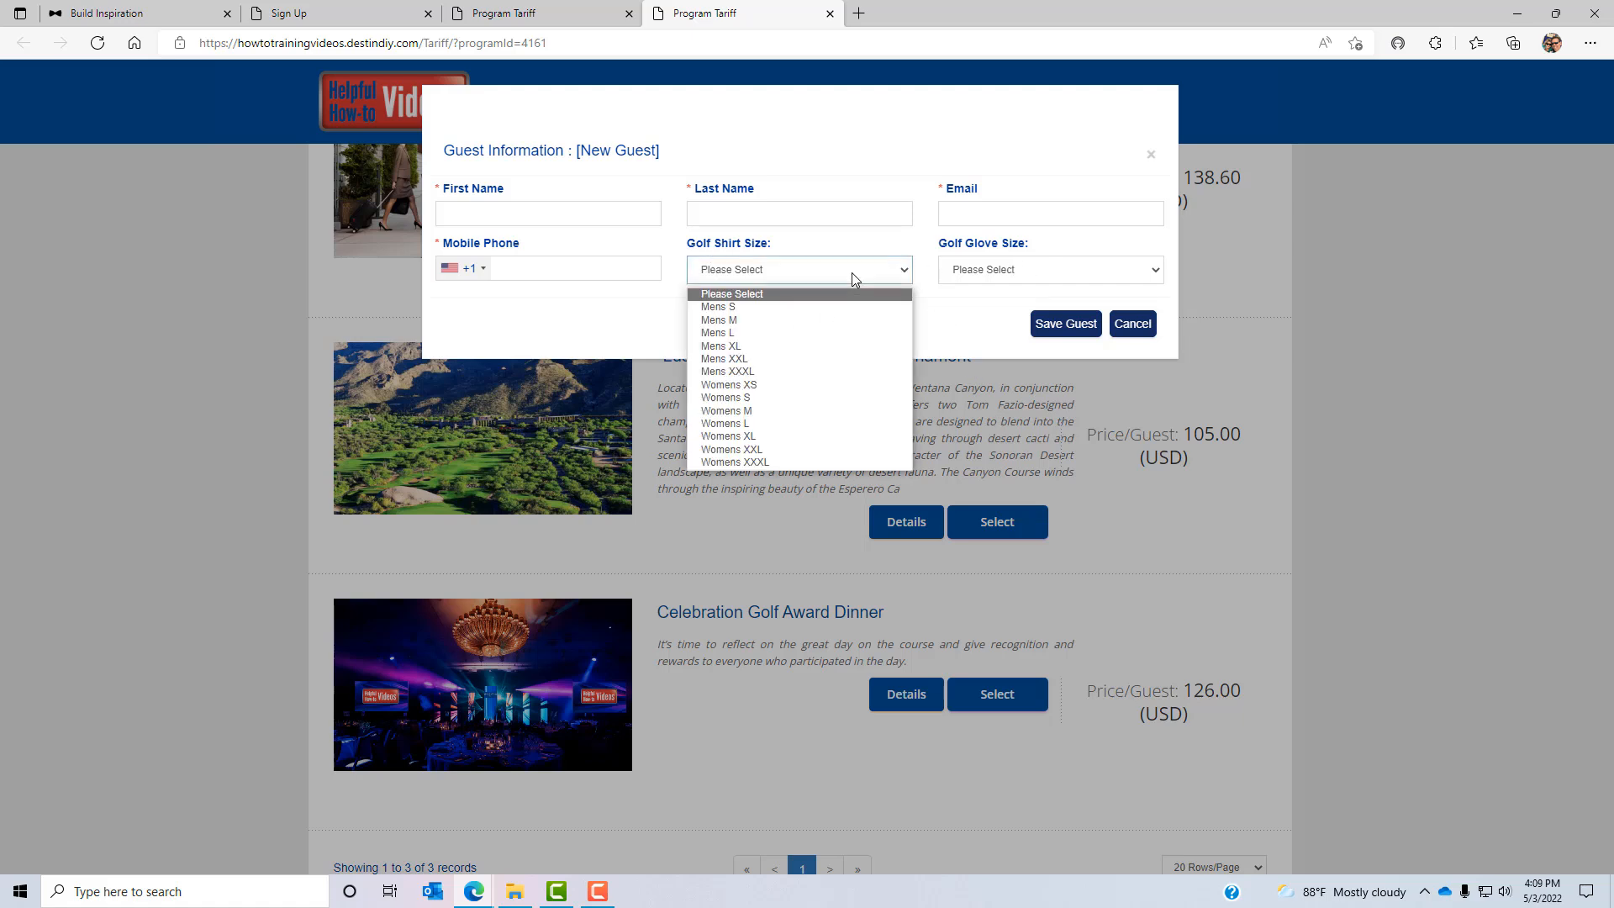
click(1027, 276)
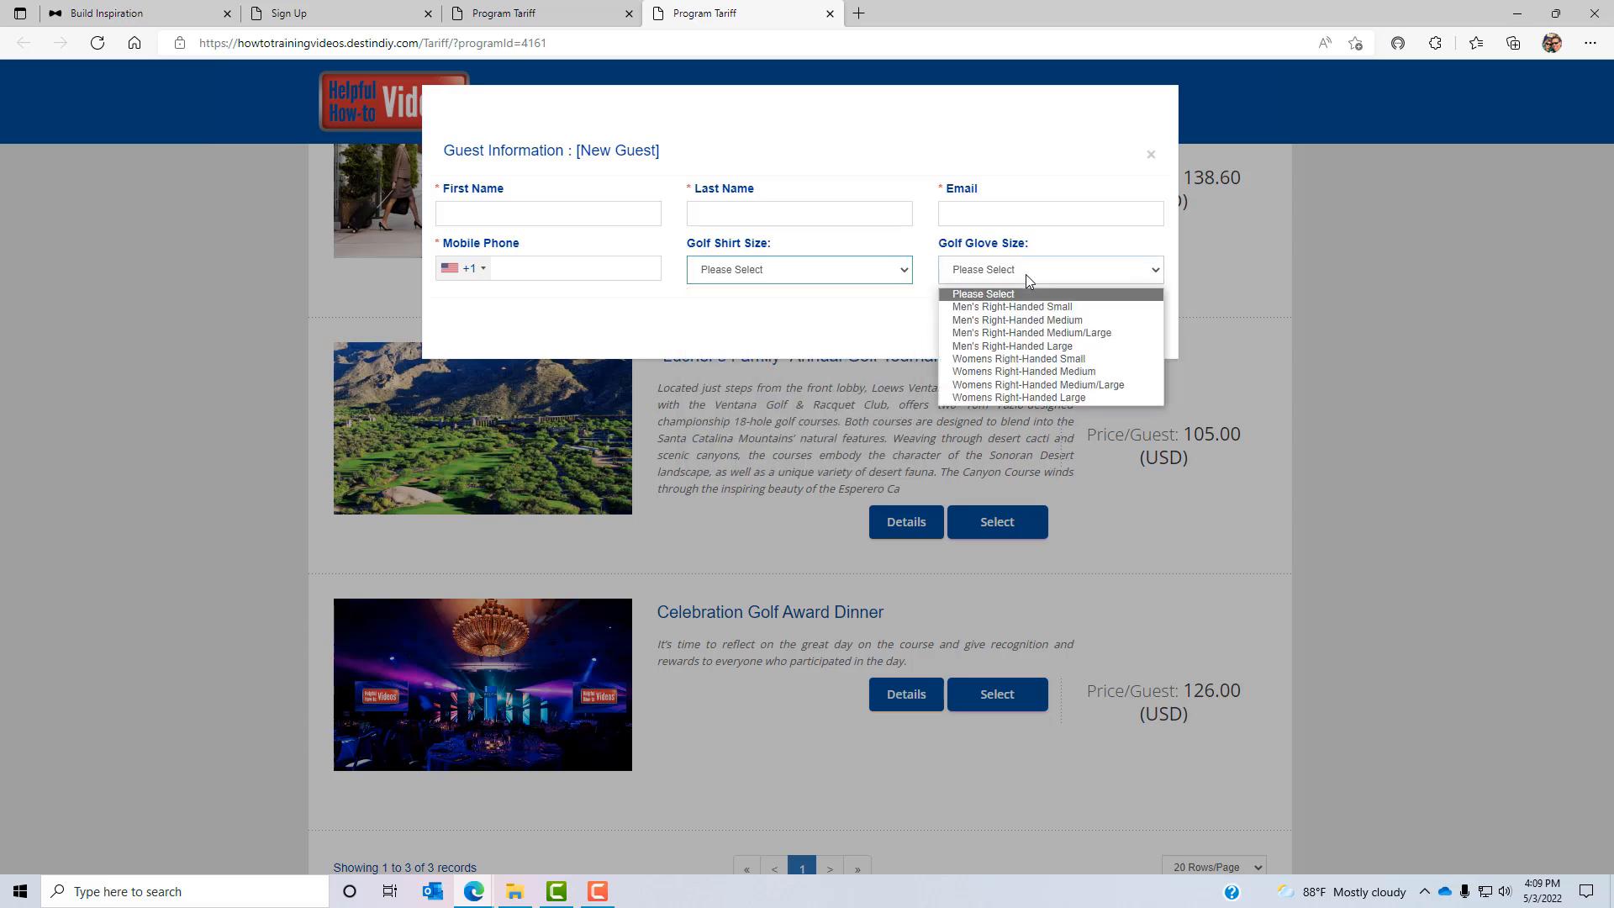
click(770, 333)
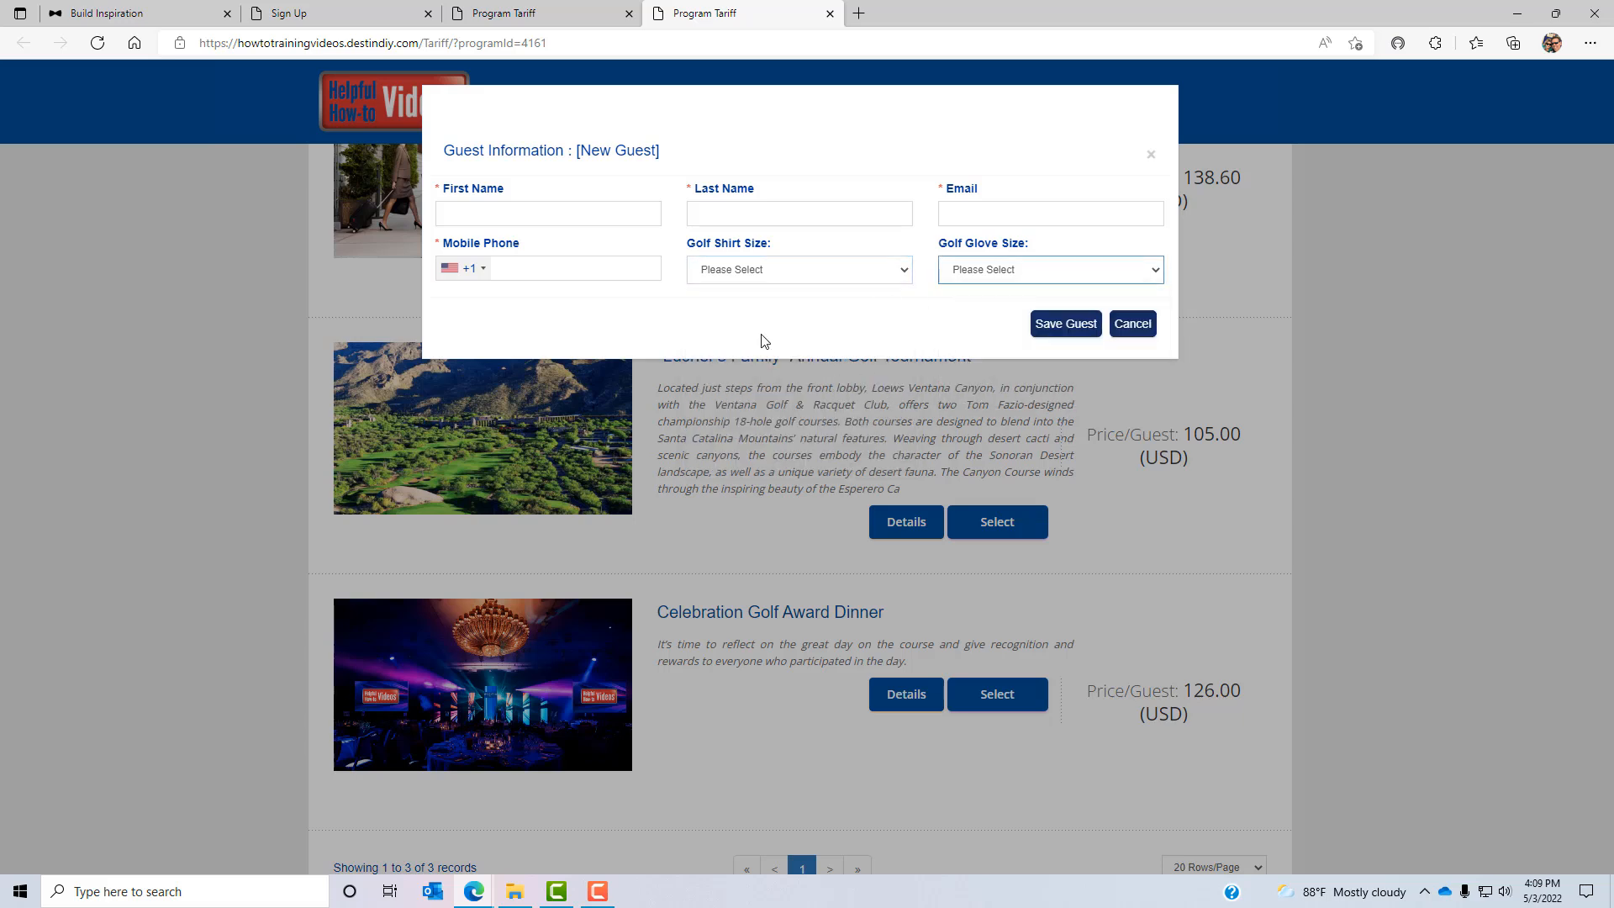
click(1131, 328)
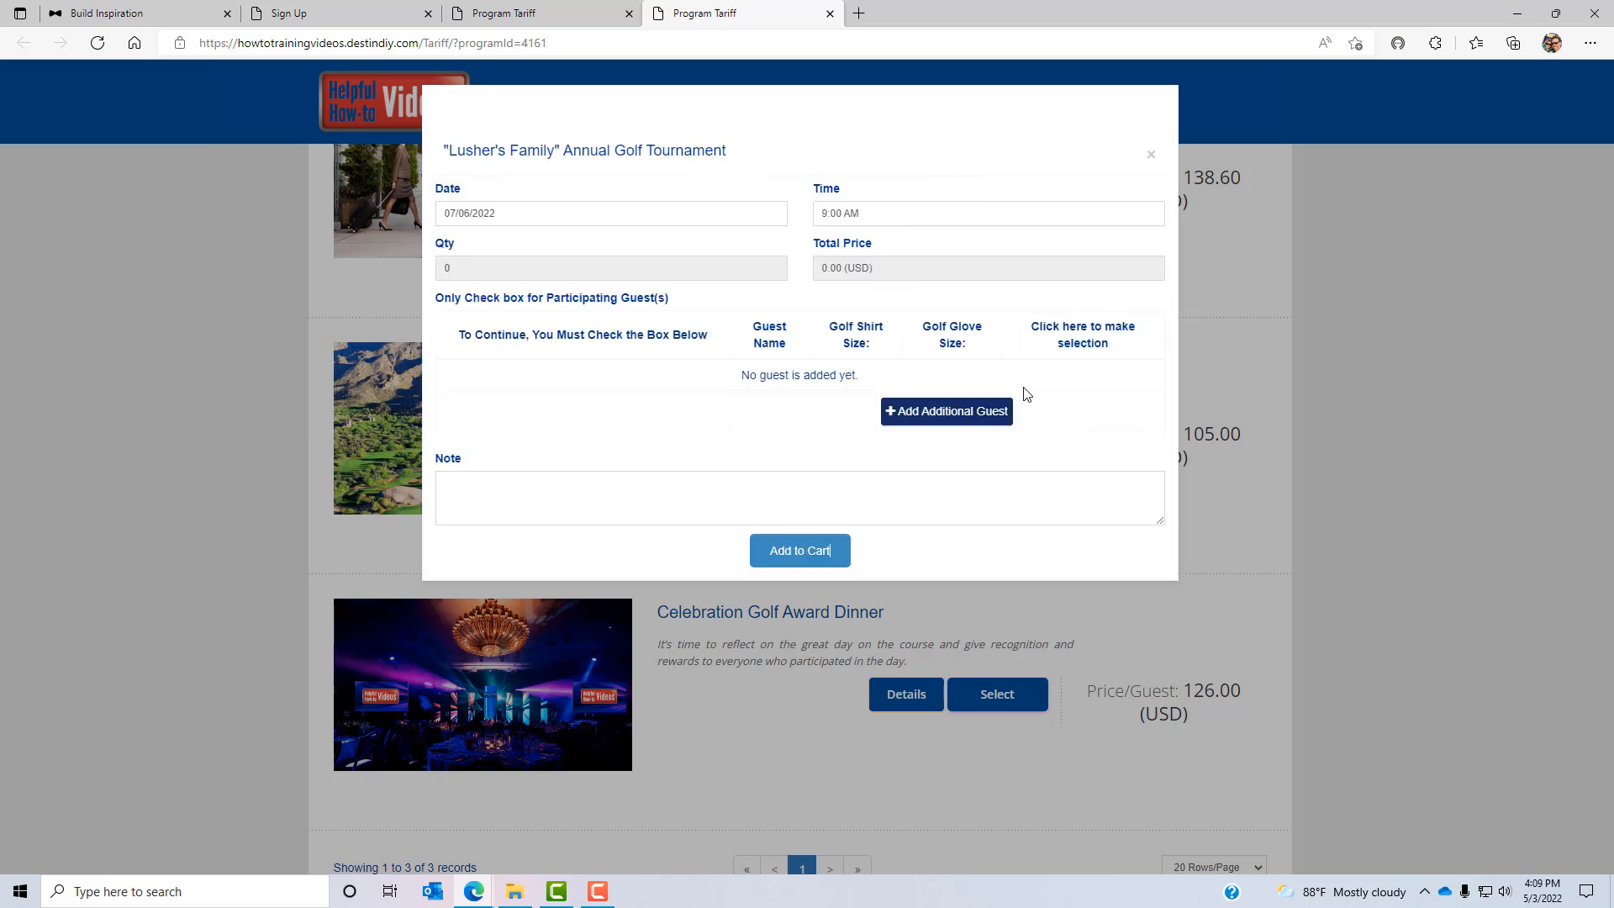
click(1151, 154)
Examine the dinner selection, attendance and guest questions in the Celebration Golf Award Dinner's guest form, and close it without saving
scroll(992, 471, down, 1)
scroll(992, 471, down, 2)
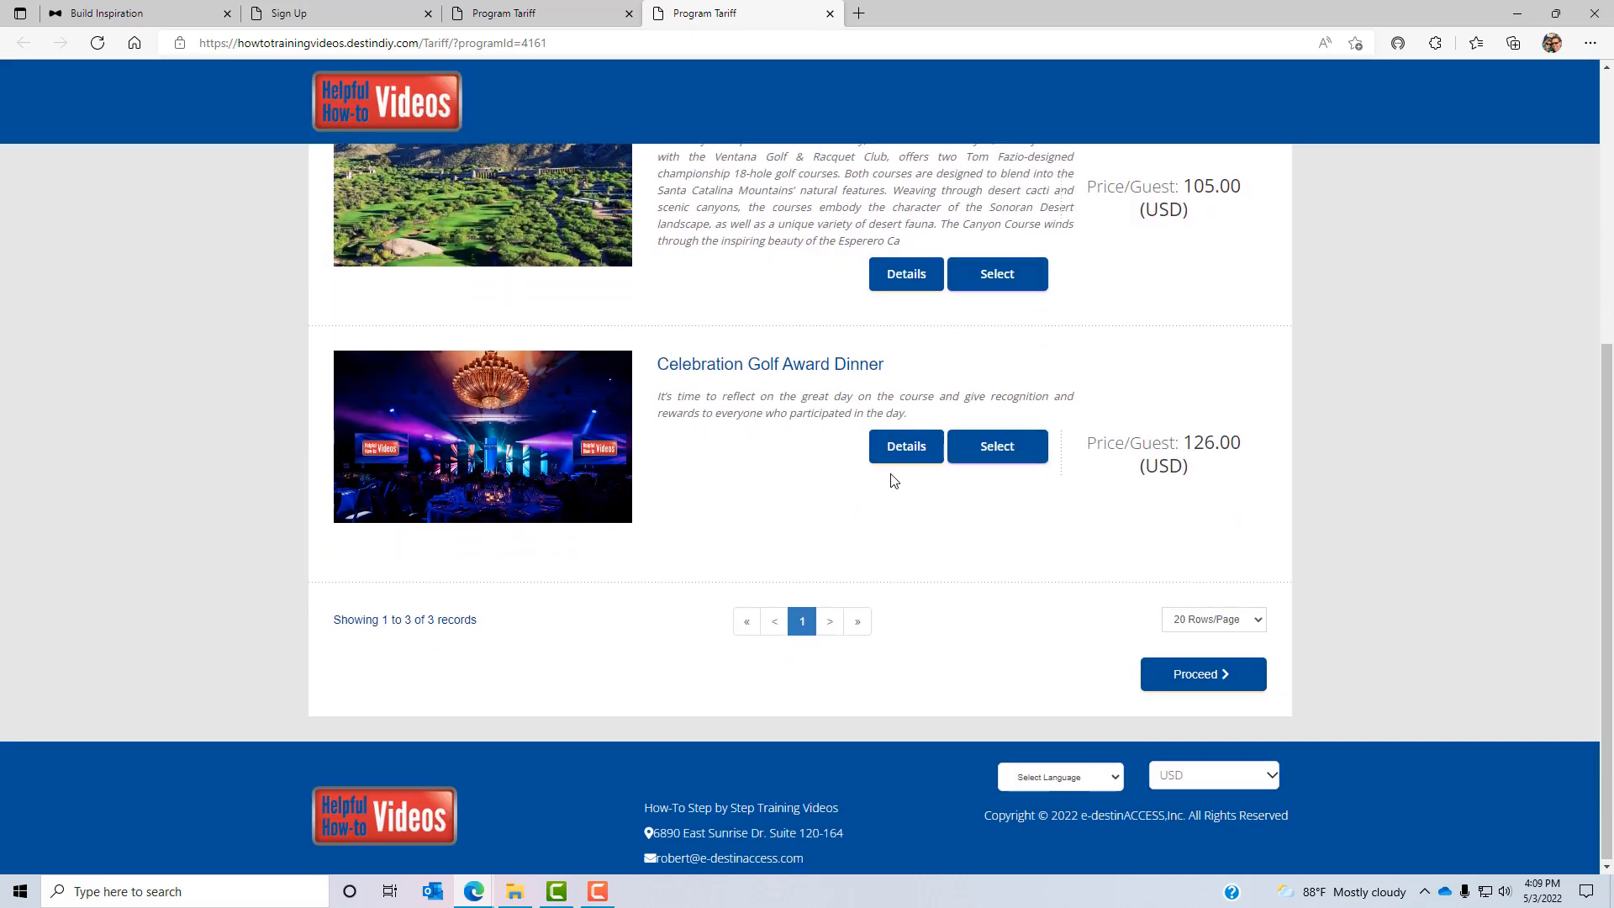
click(998, 446)
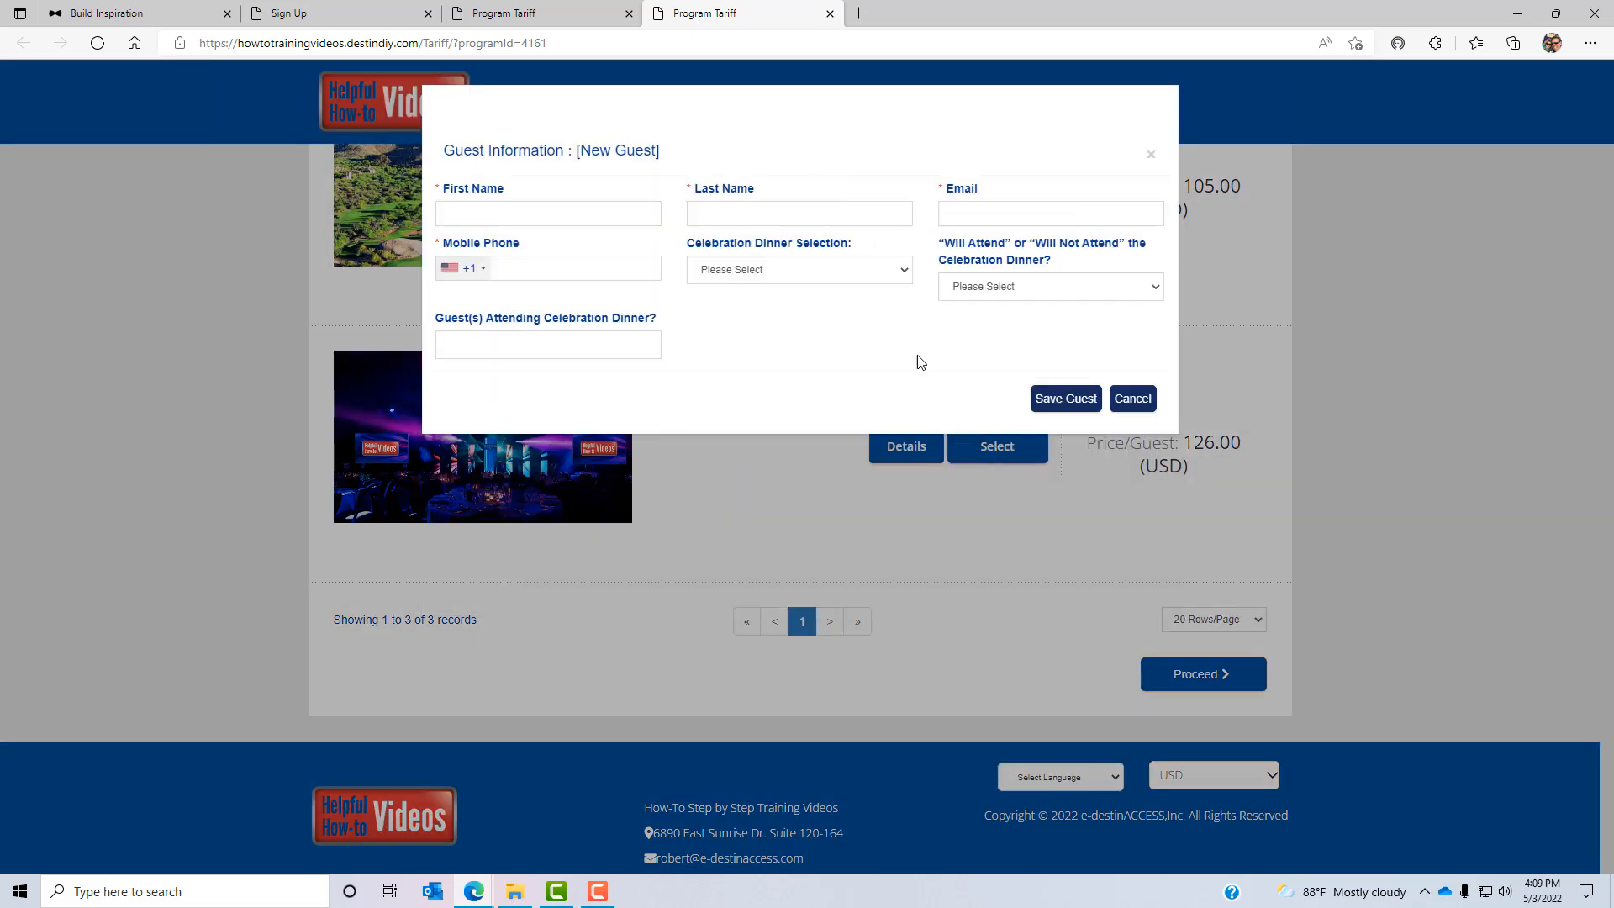
click(844, 271)
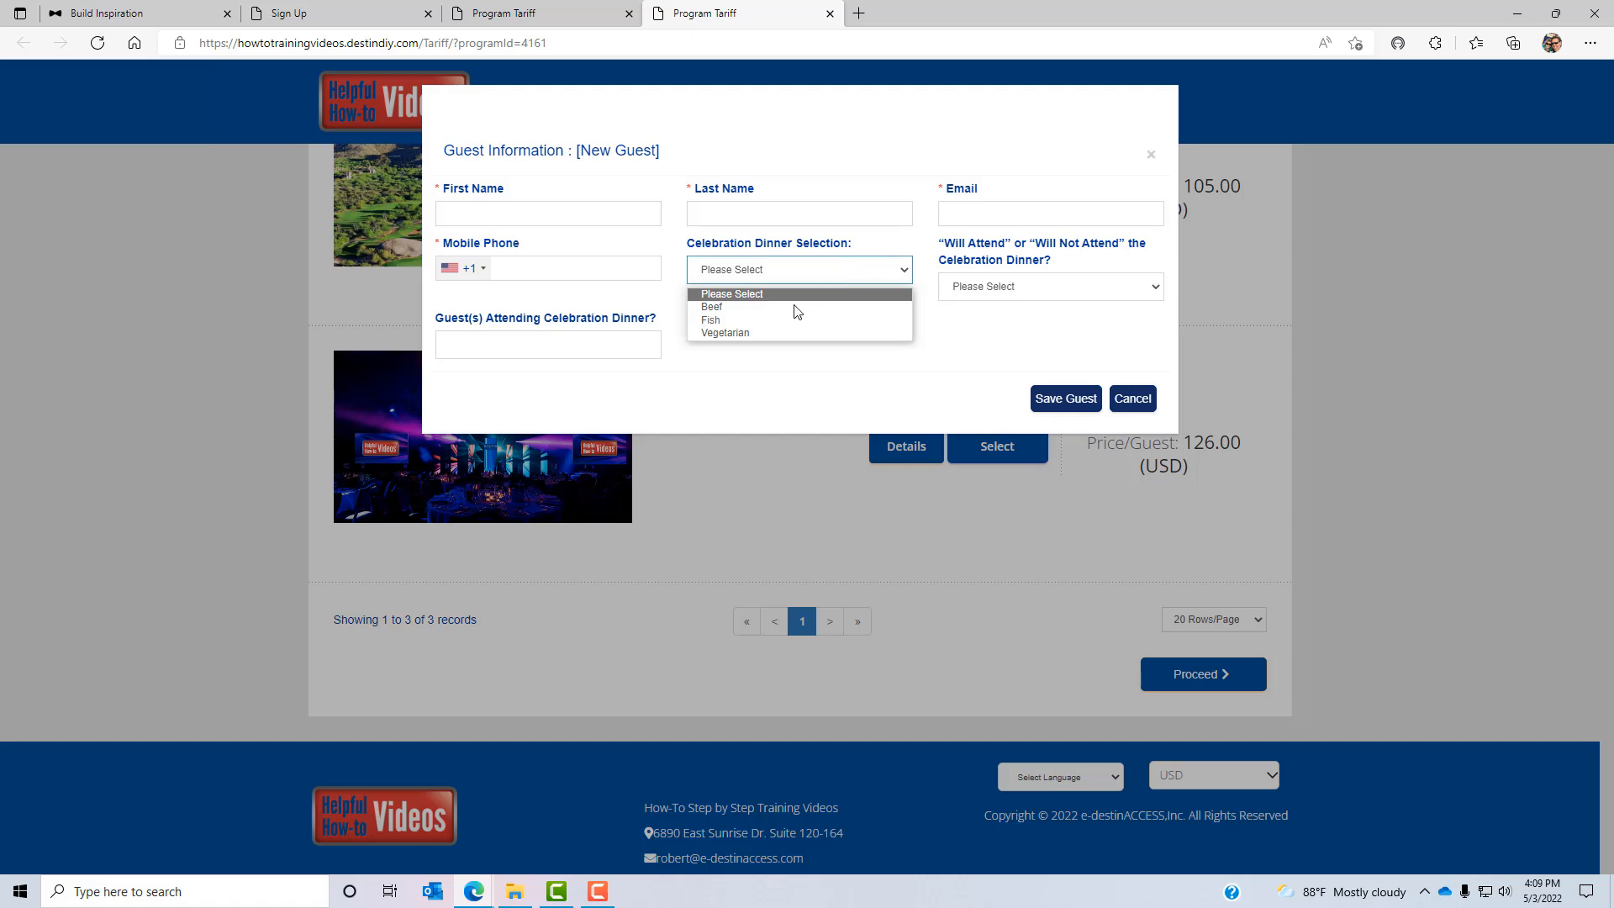
click(1051, 286)
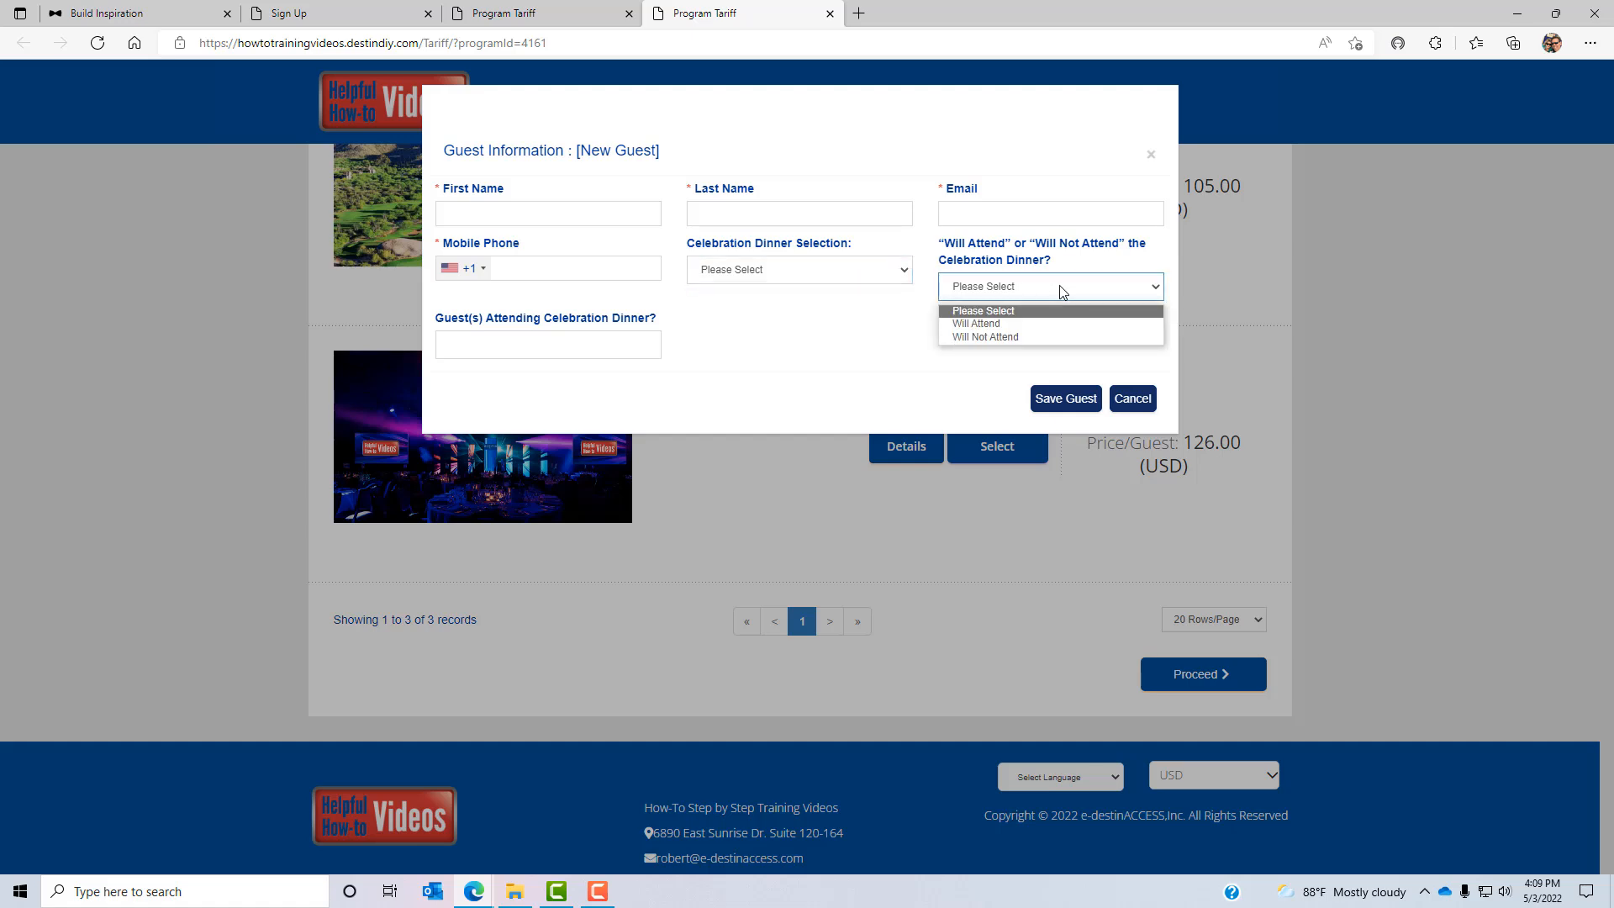
click(613, 357)
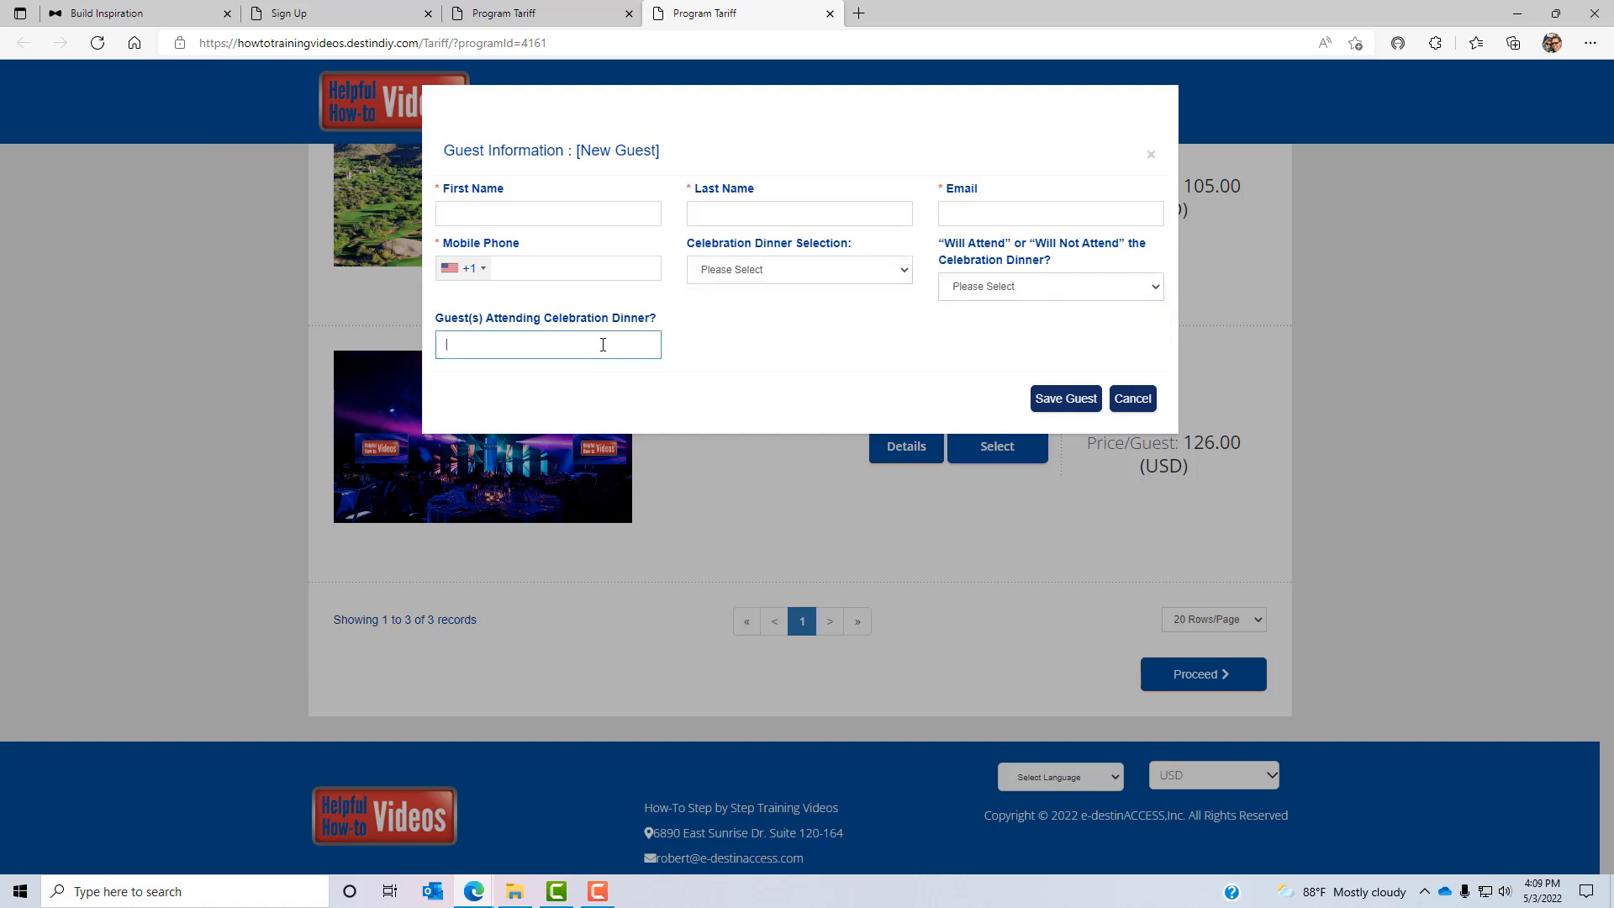
click(1134, 399)
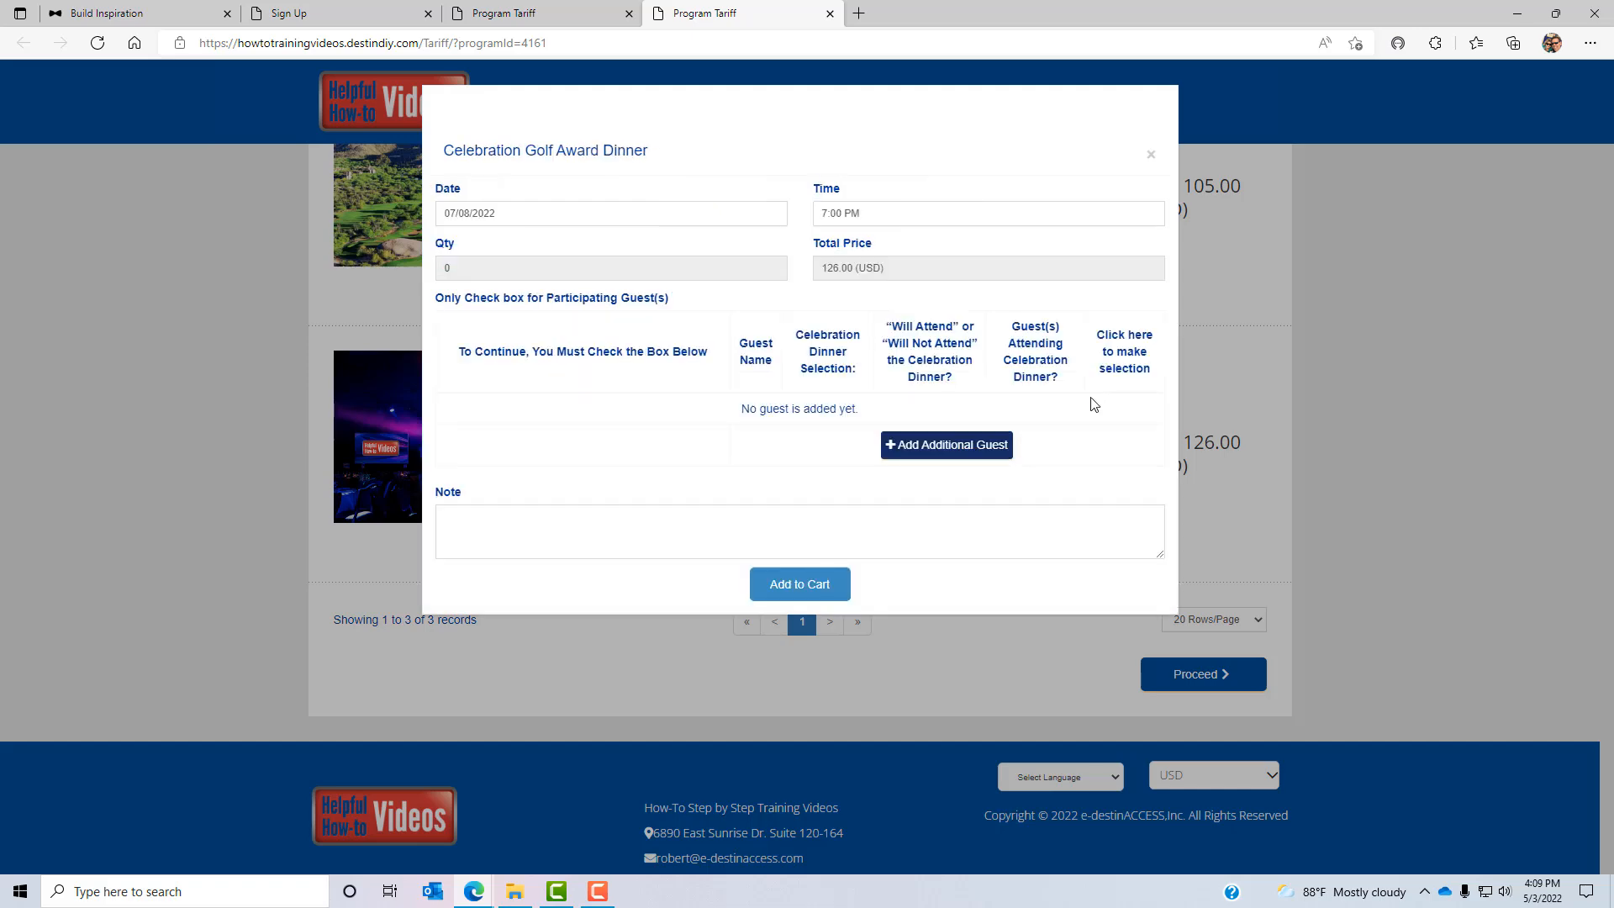
click(1152, 156)
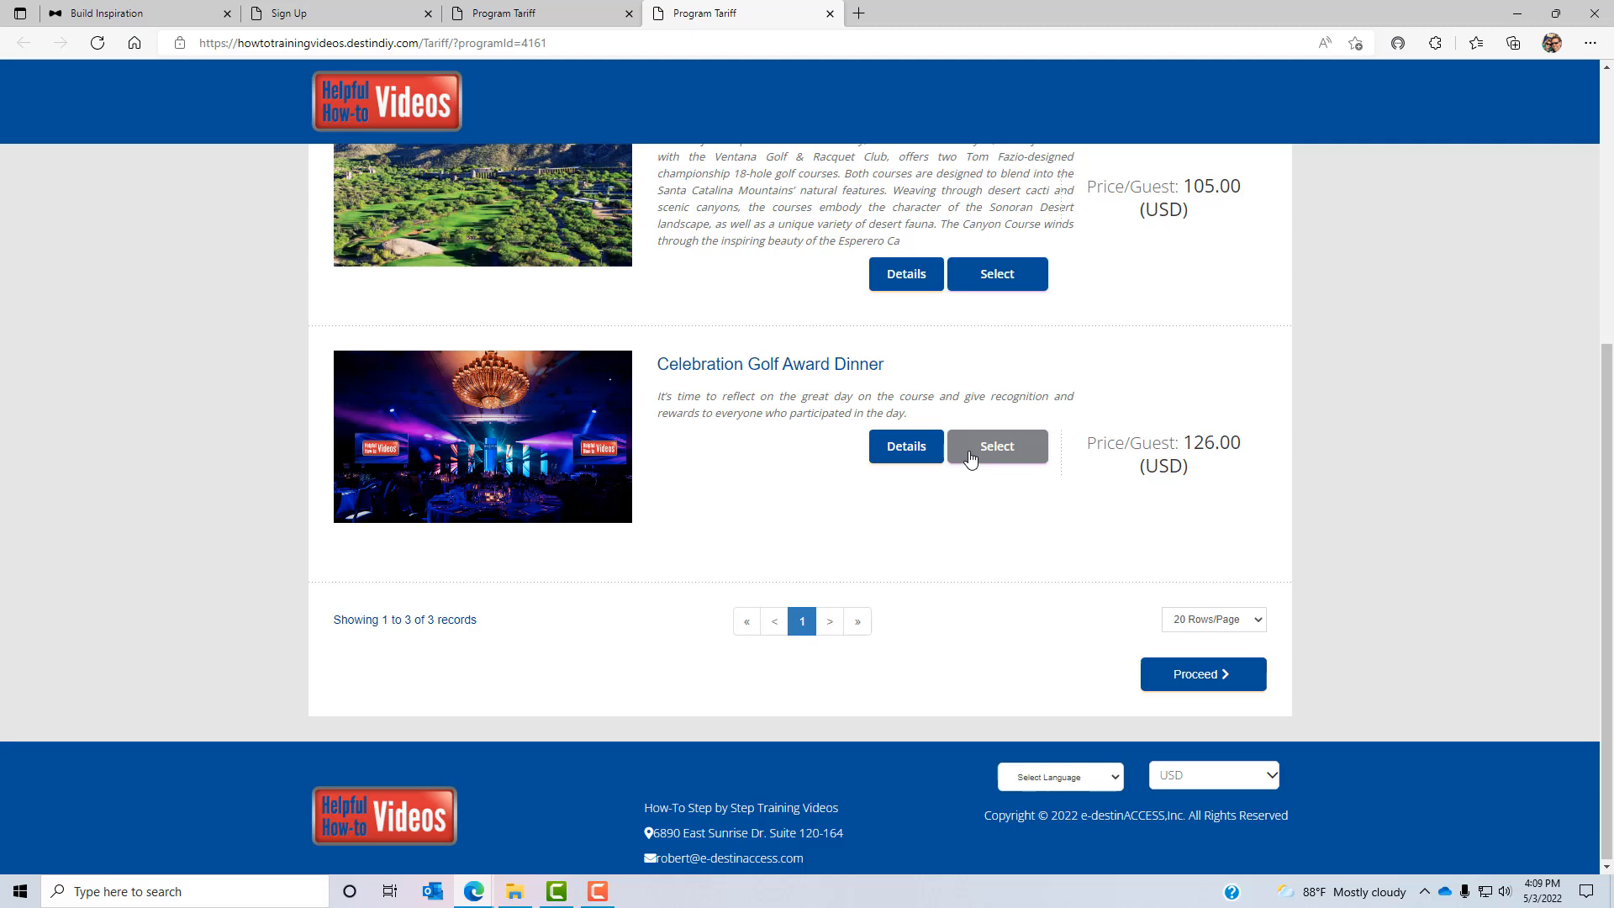
Move the Celebration Dinner Selection question below the "Will Attend" or "Will Not Attend" question in the program settings, and save
click(160, 23)
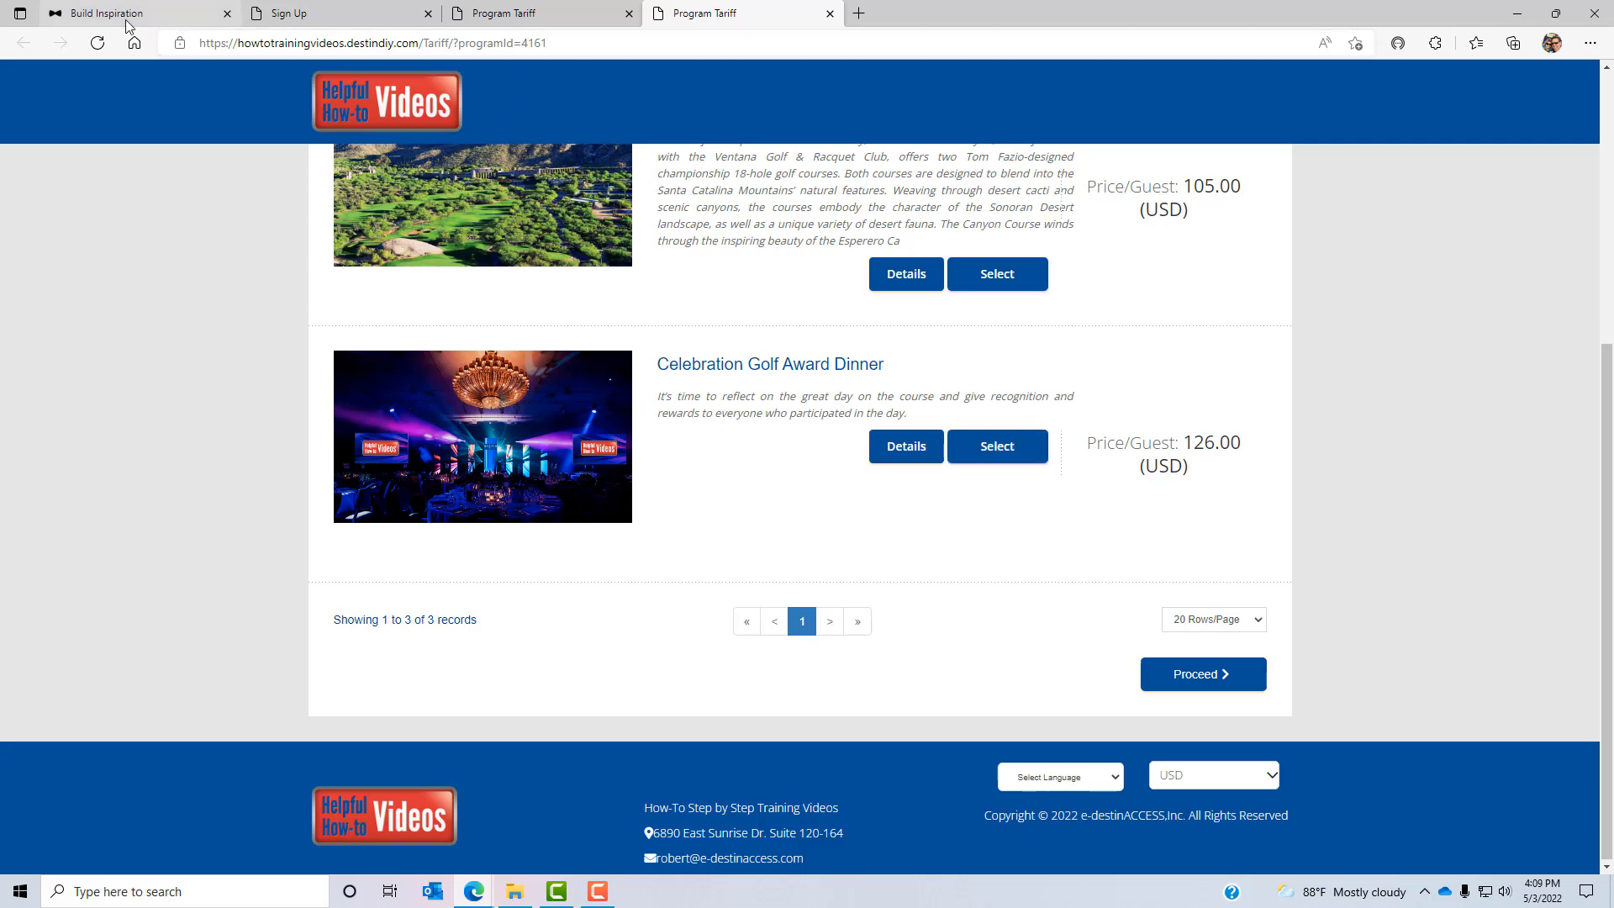
scroll(495, 346, up, 6)
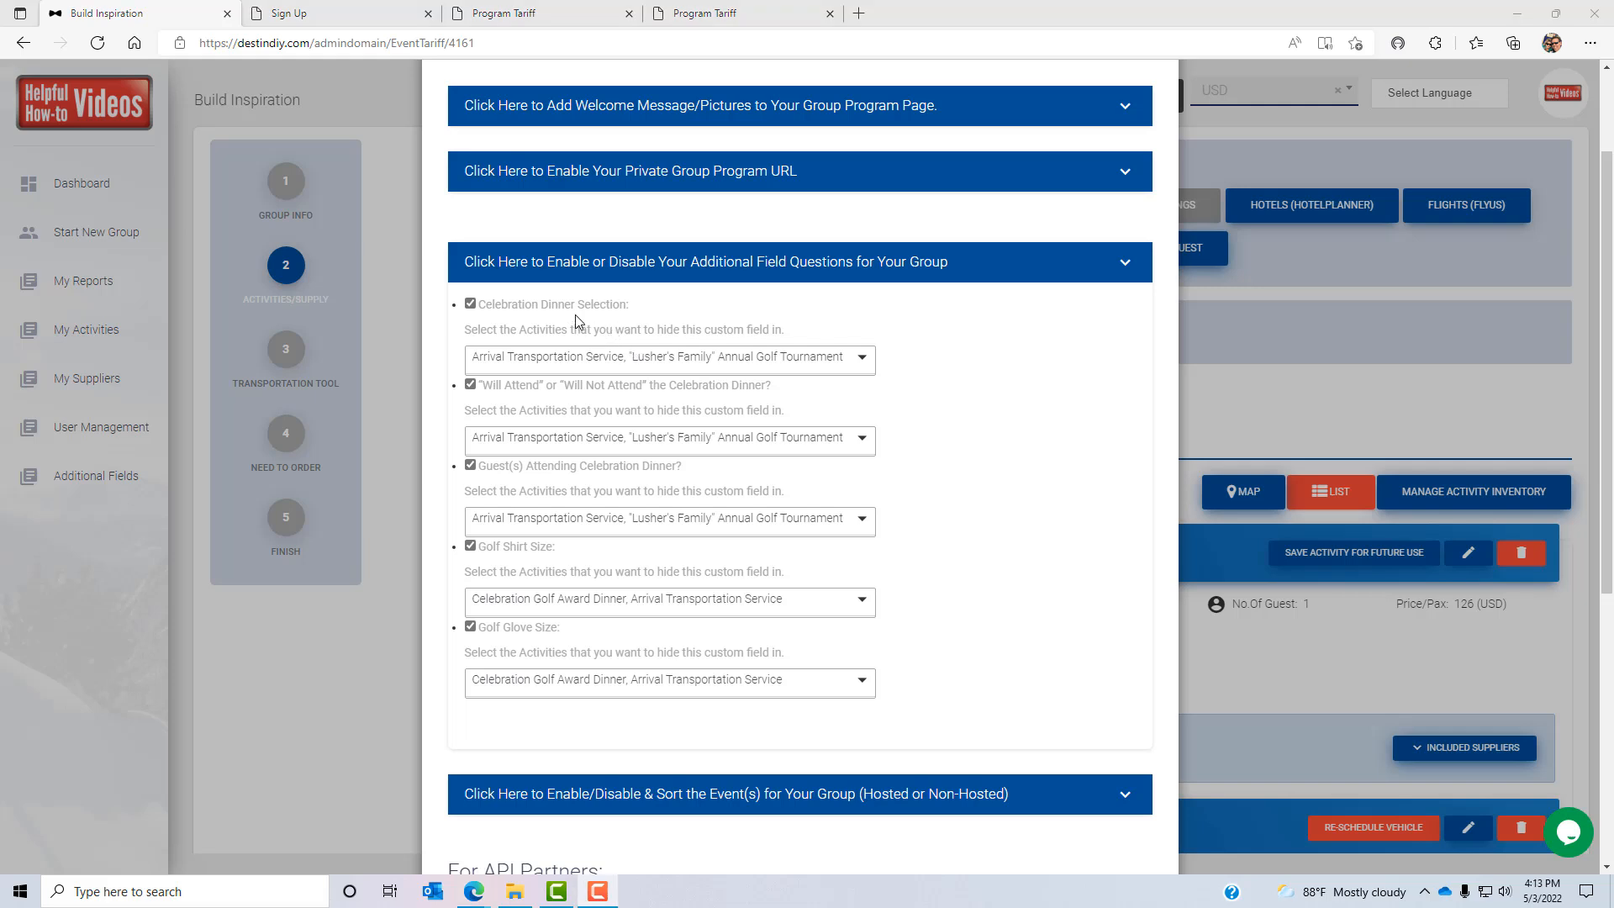
drag(558, 310, 569, 359)
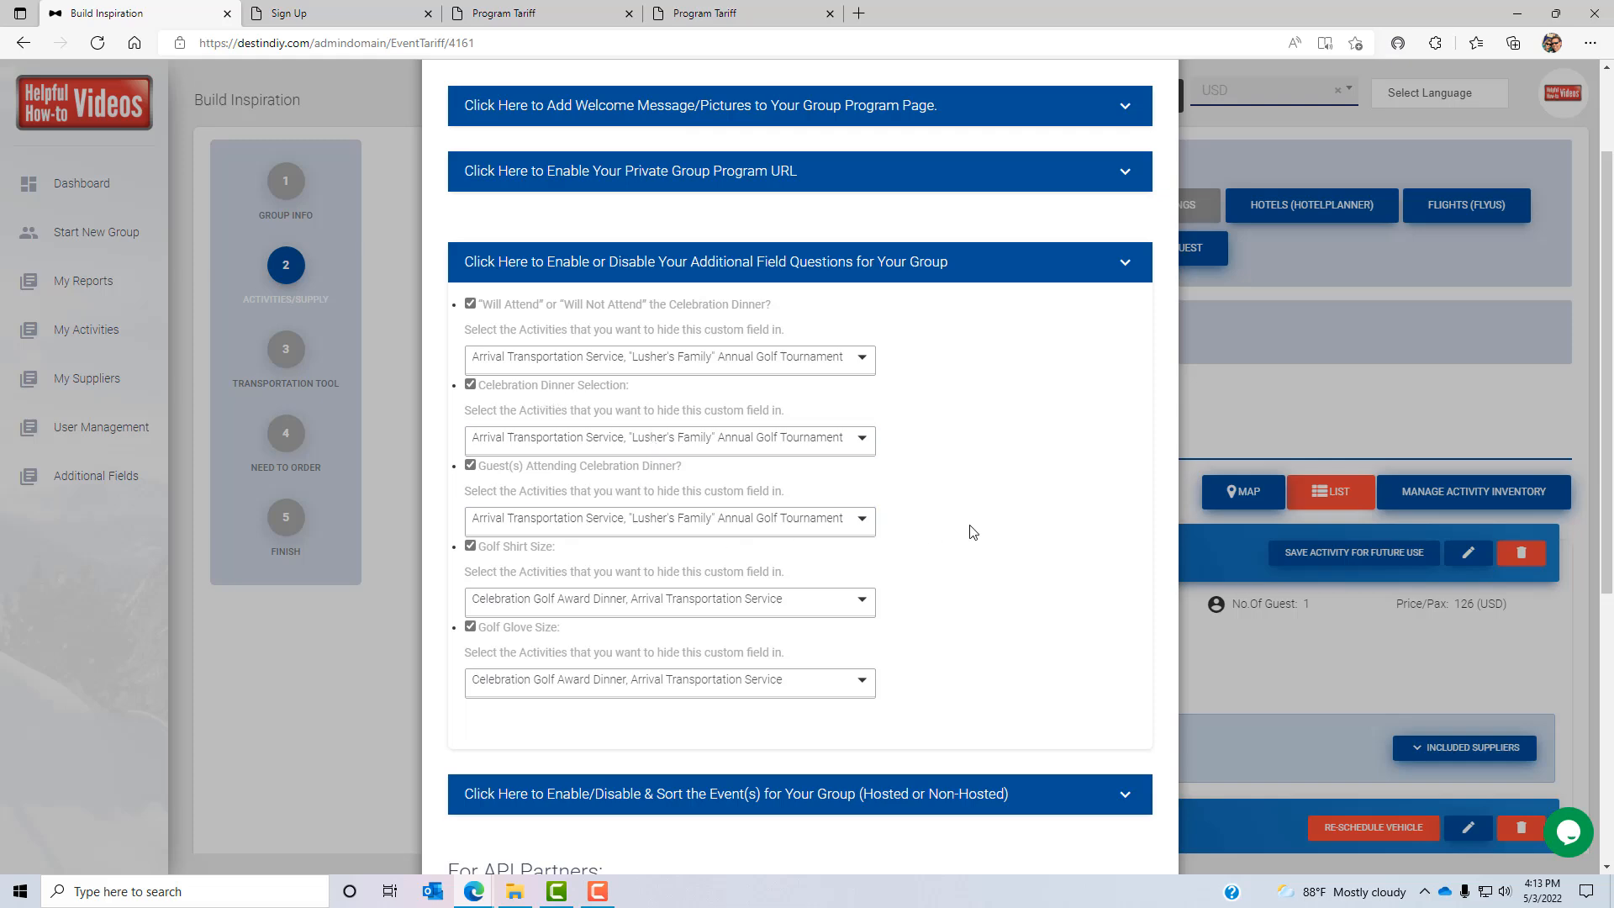
scroll(973, 531, down, 4)
scroll(1000, 588, down, 2)
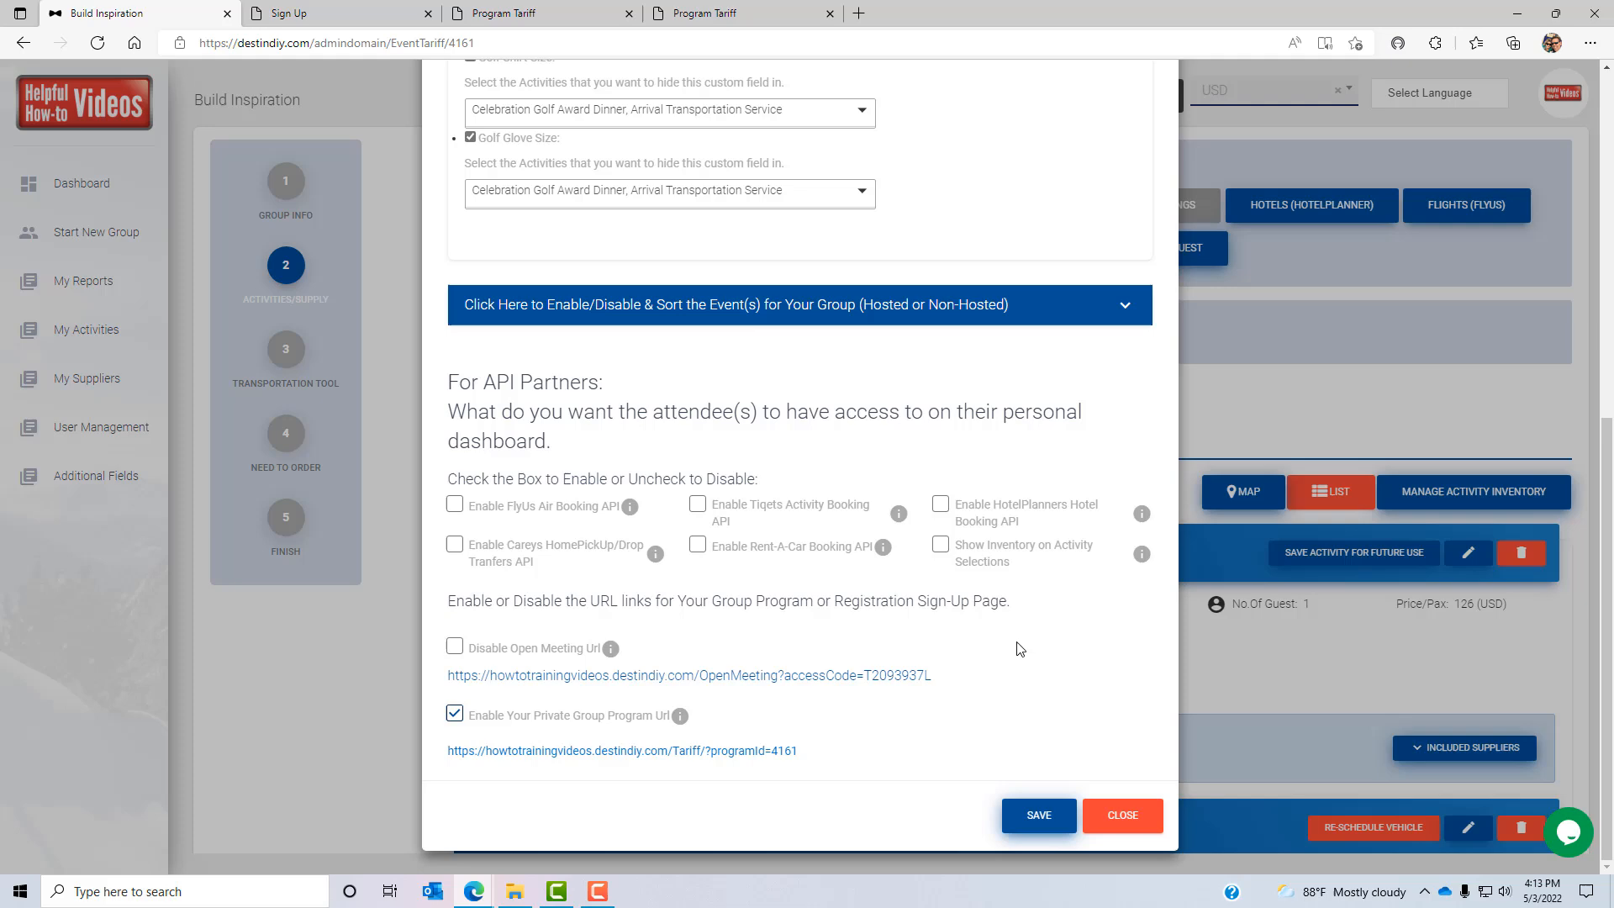
click(1056, 813)
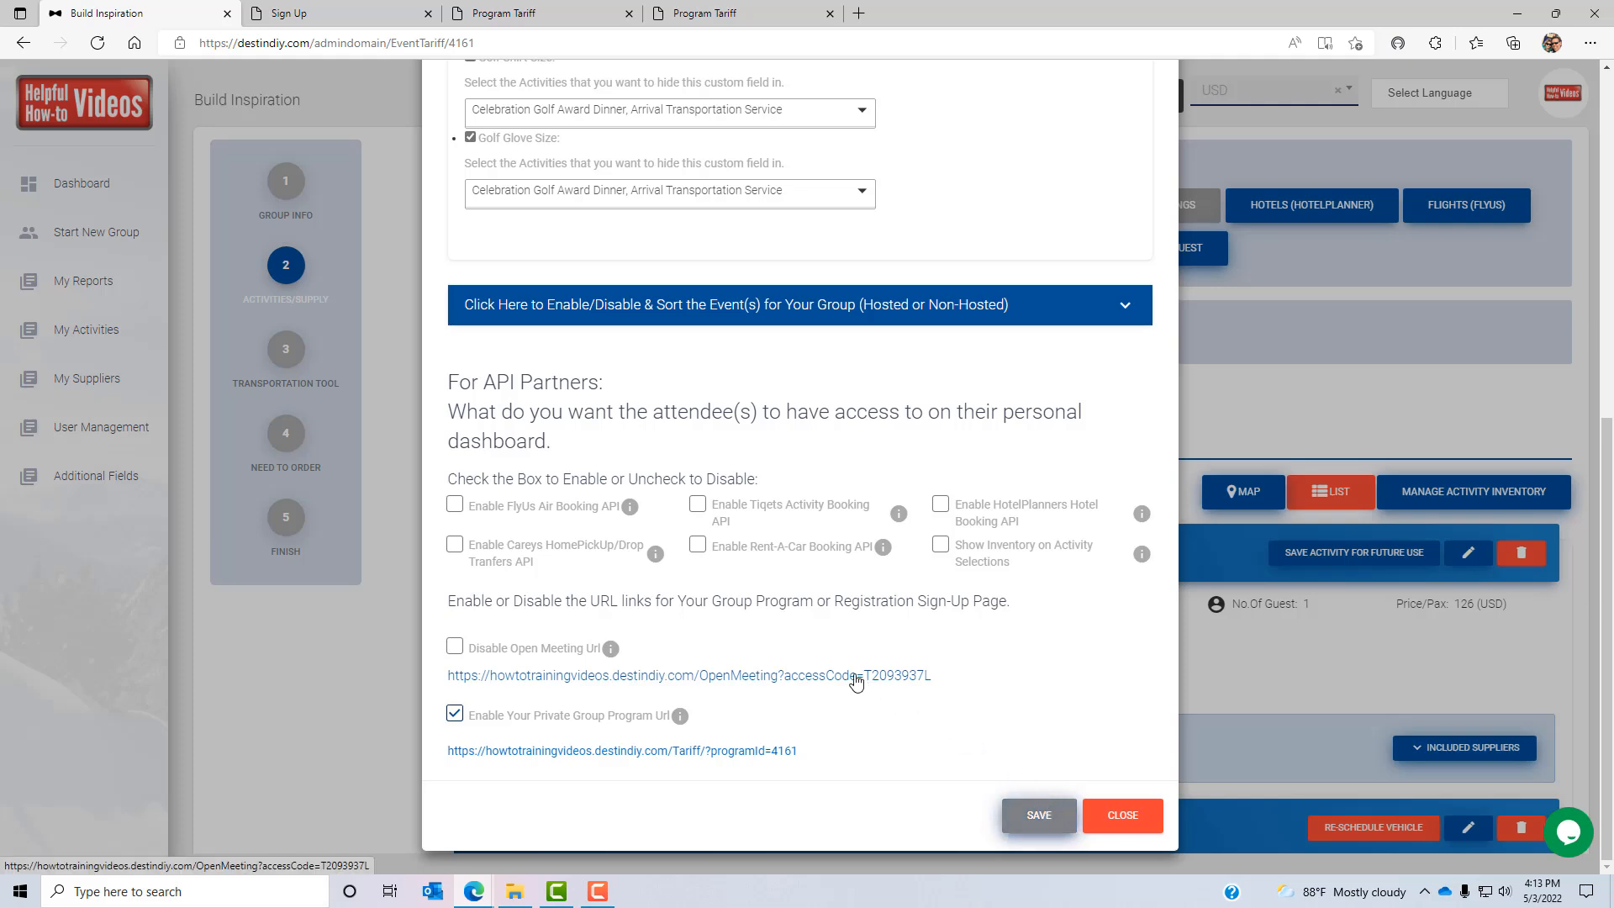
Reopen the Celebration Golf Award Dinner's guest form on the private group page and check the question order and the answer options
click(740, 17)
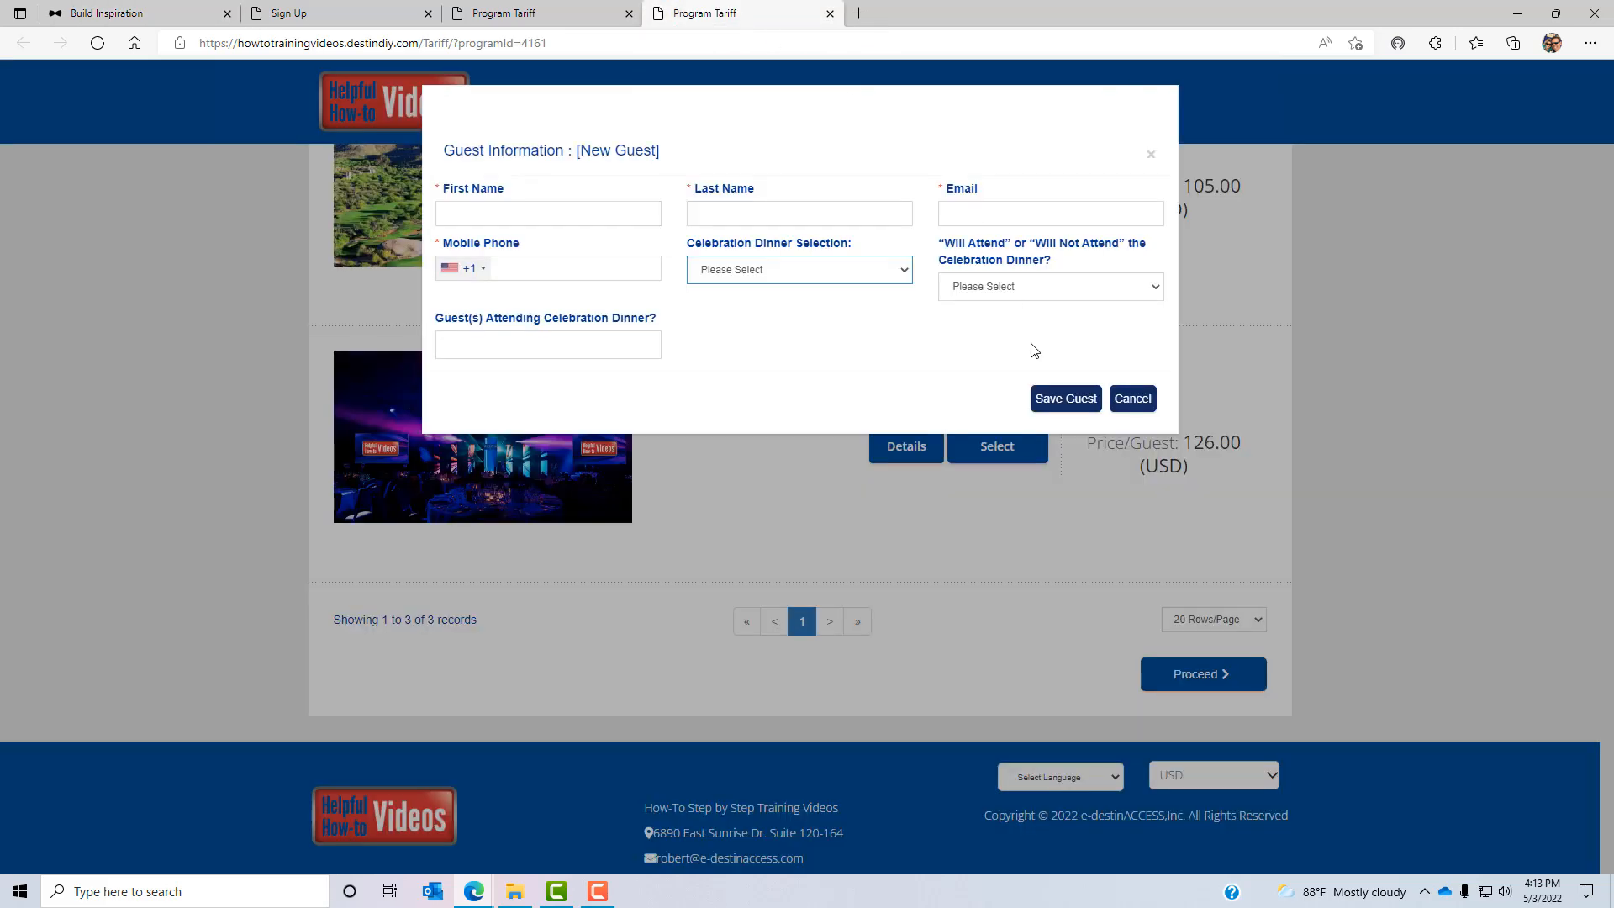
click(1132, 399)
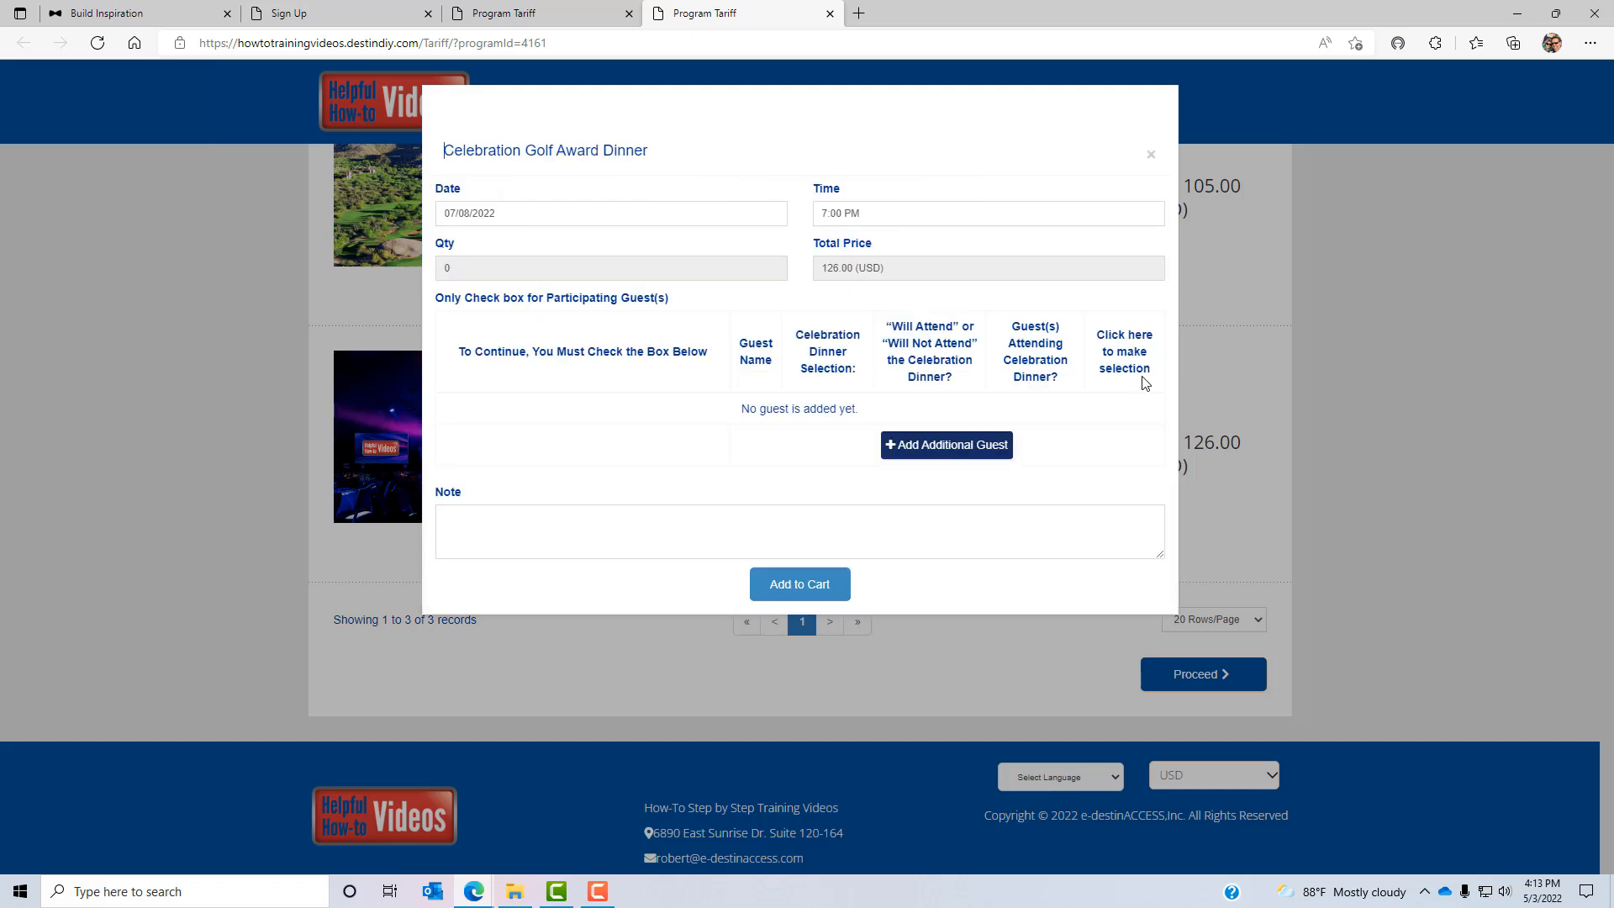
click(1151, 154)
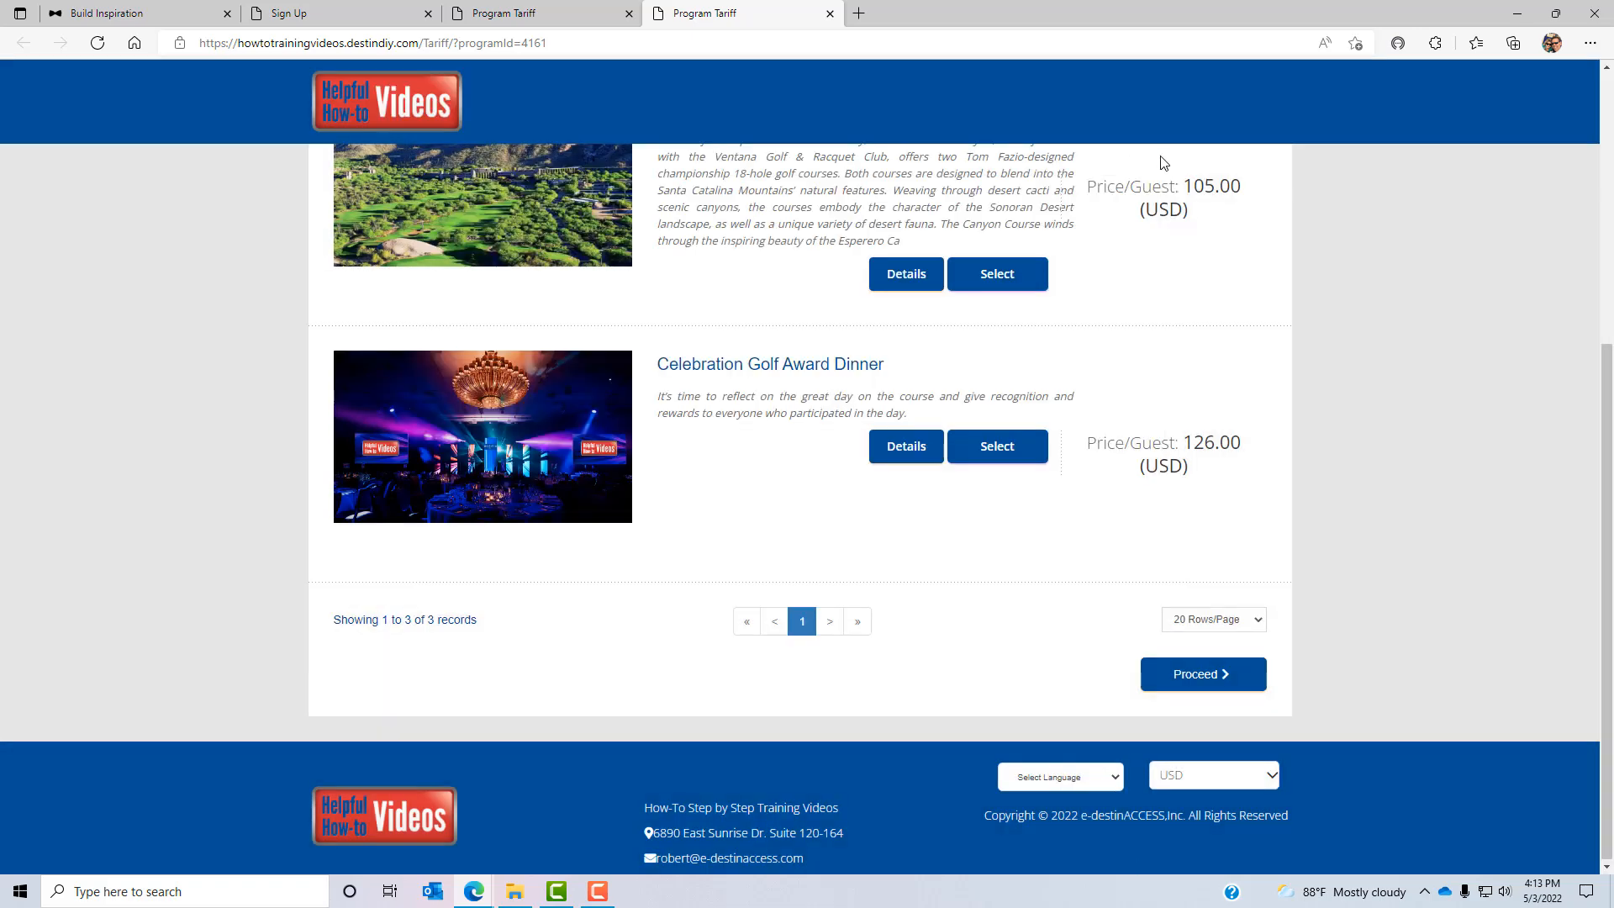
click(992, 460)
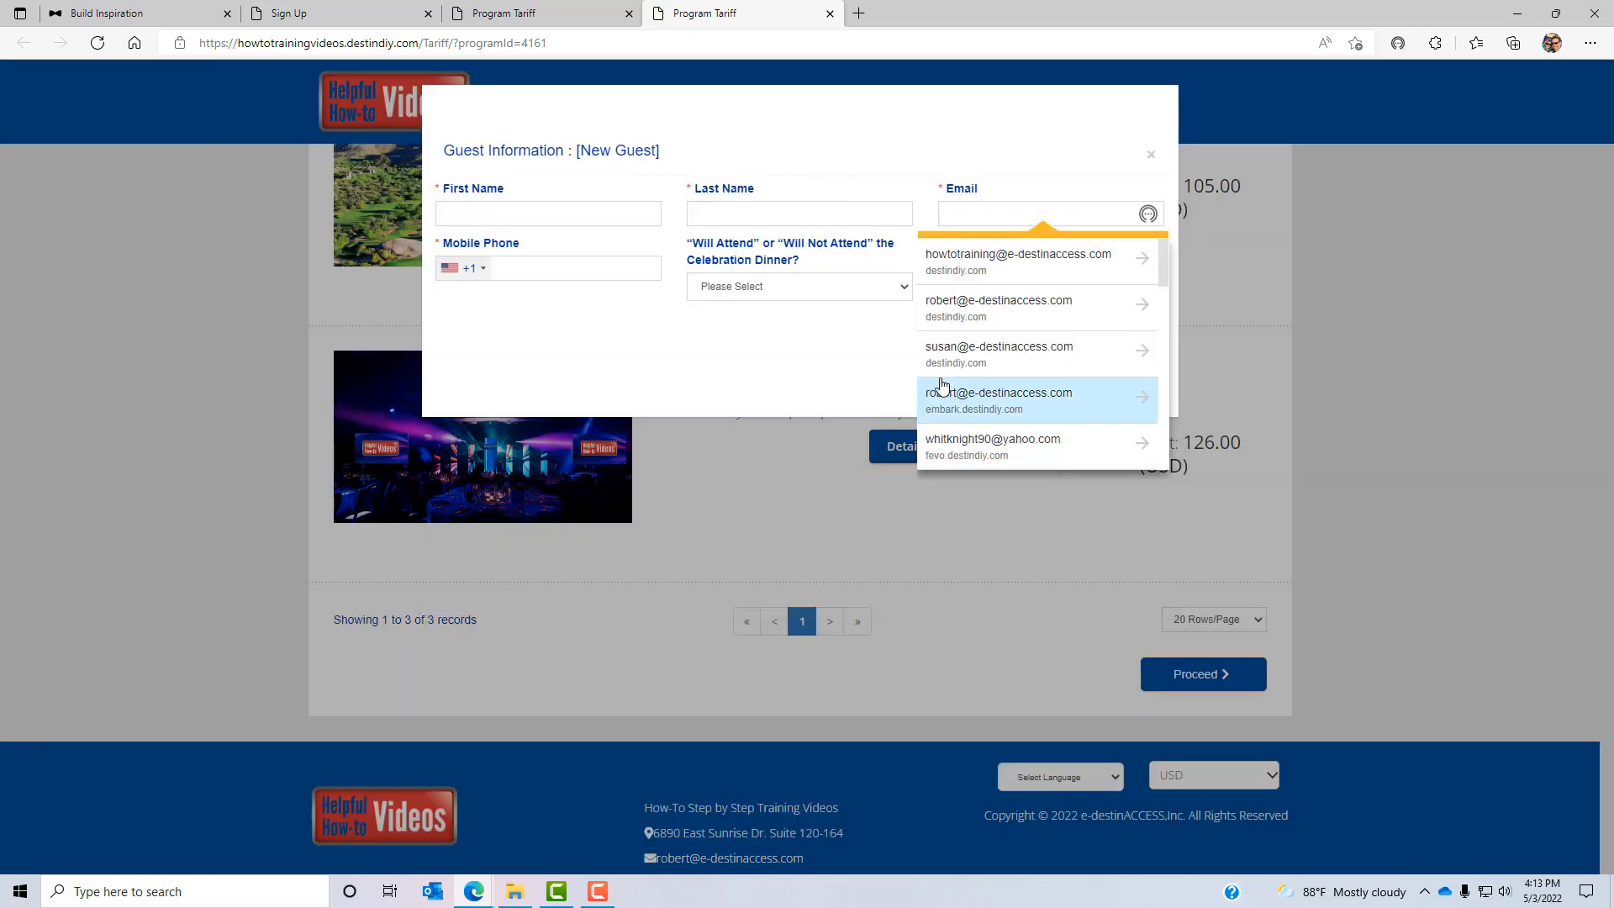
click(631, 401)
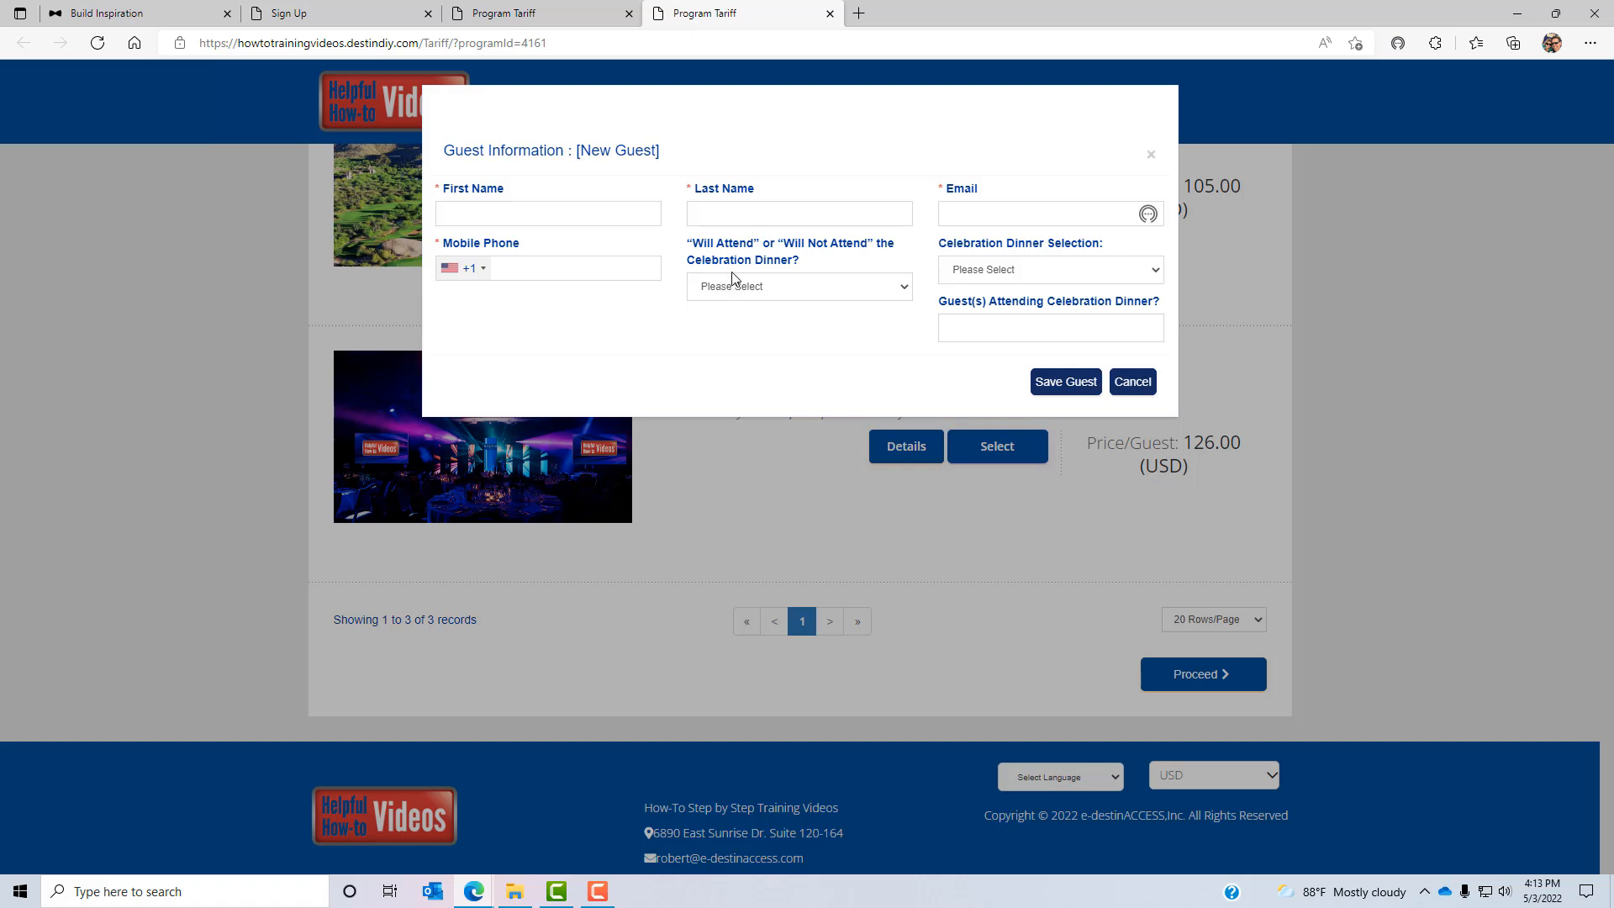
click(803, 287)
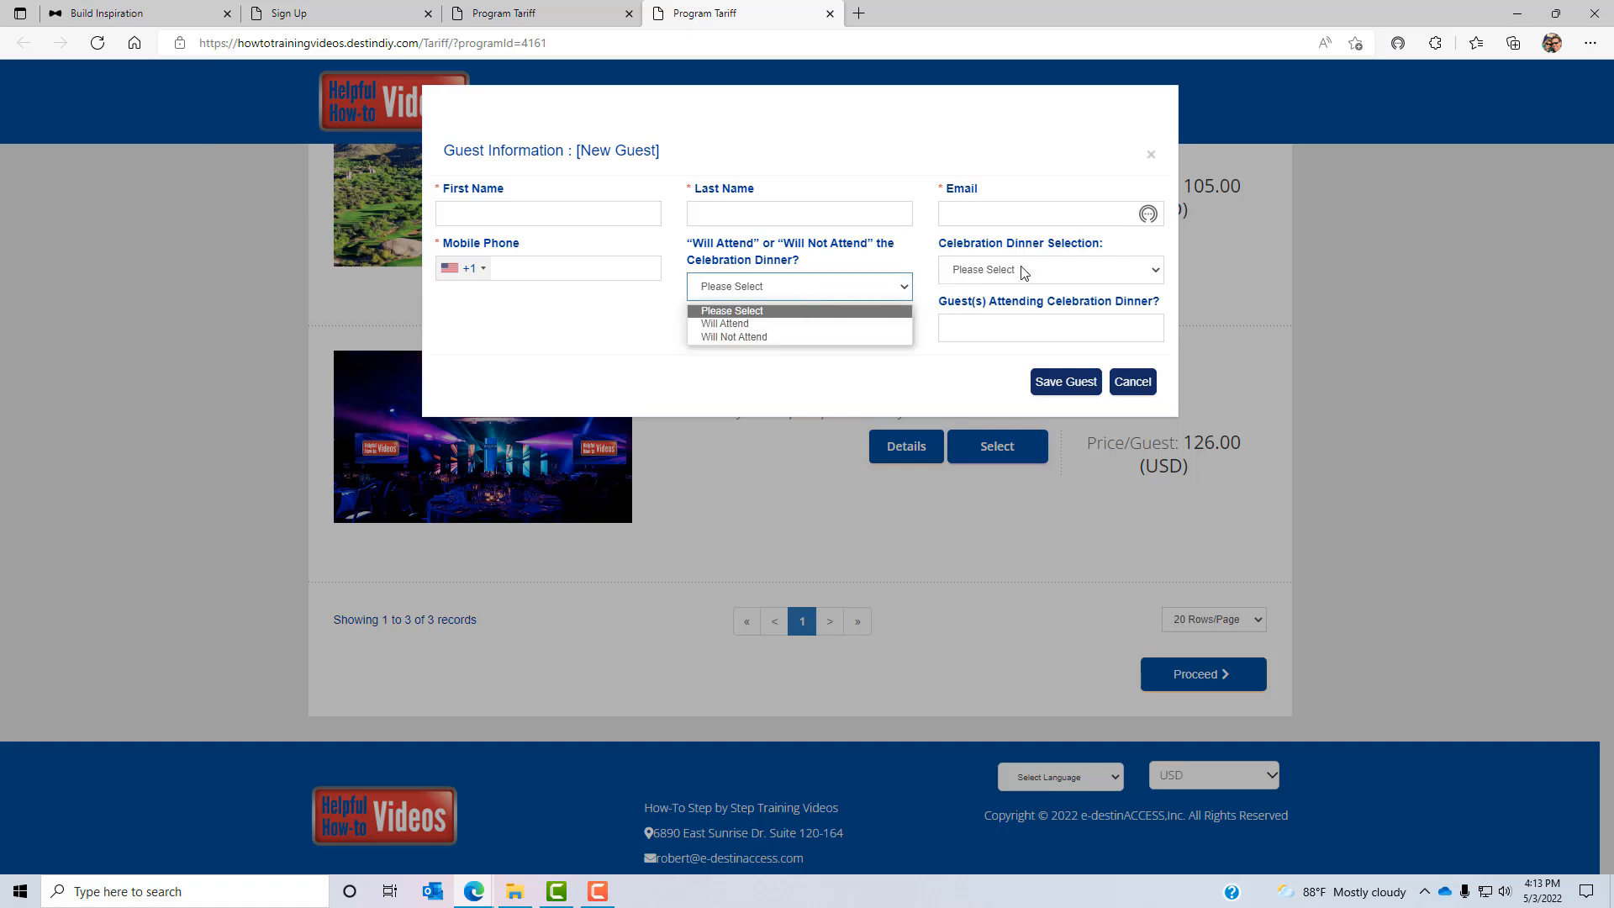
click(1057, 275)
click(848, 379)
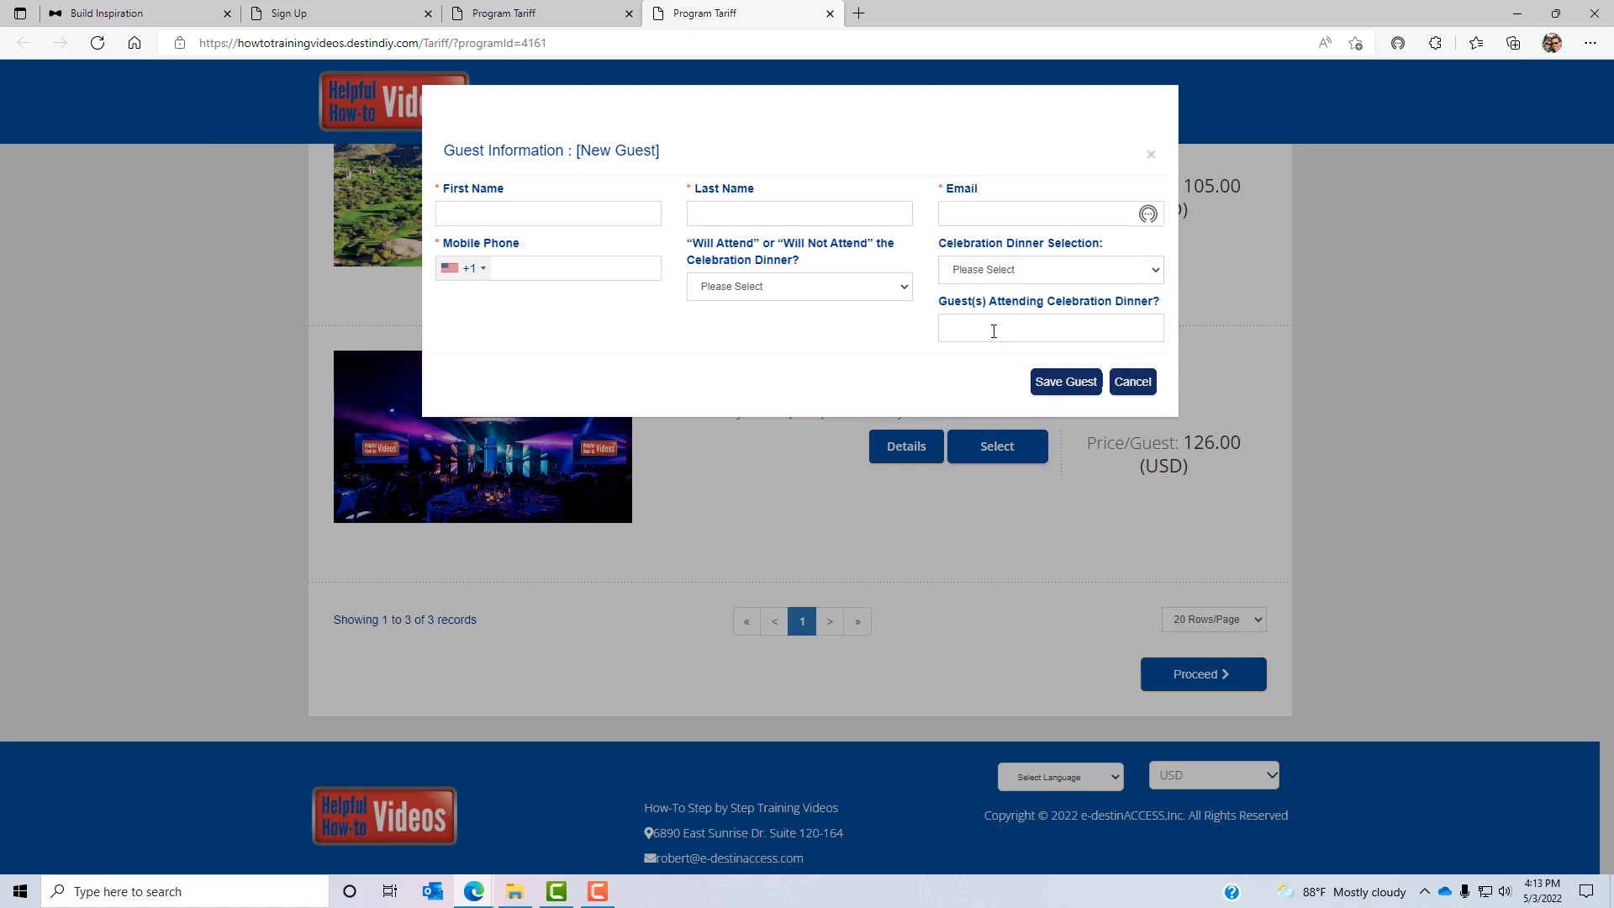